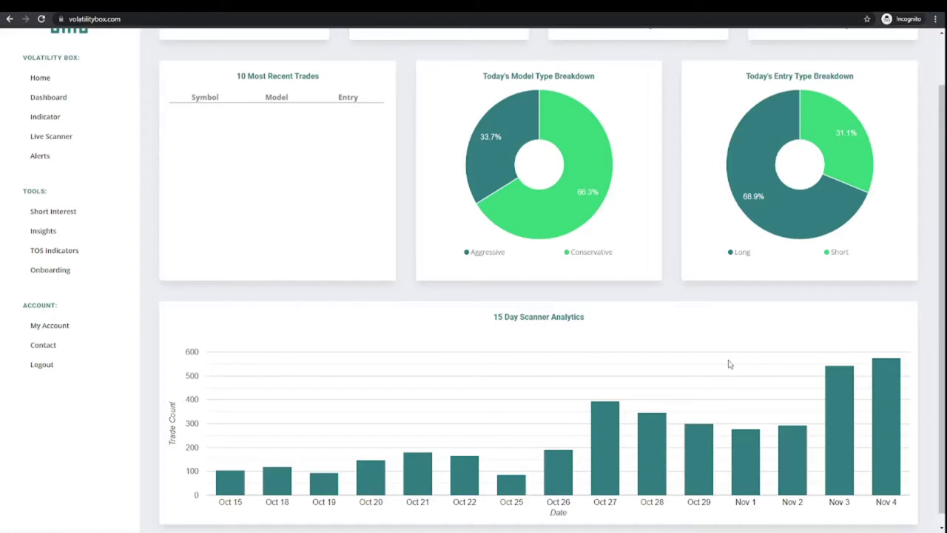
Step: Ink the 15 Day Scanner Analytics chart: box the title, circle Oct 27, underline Nov 3–4, bracket 500–600
mouse_move(486, 309)
mouse_down()
mouse_move(619, 336)
mouse_move(596, 333)
mouse_up()
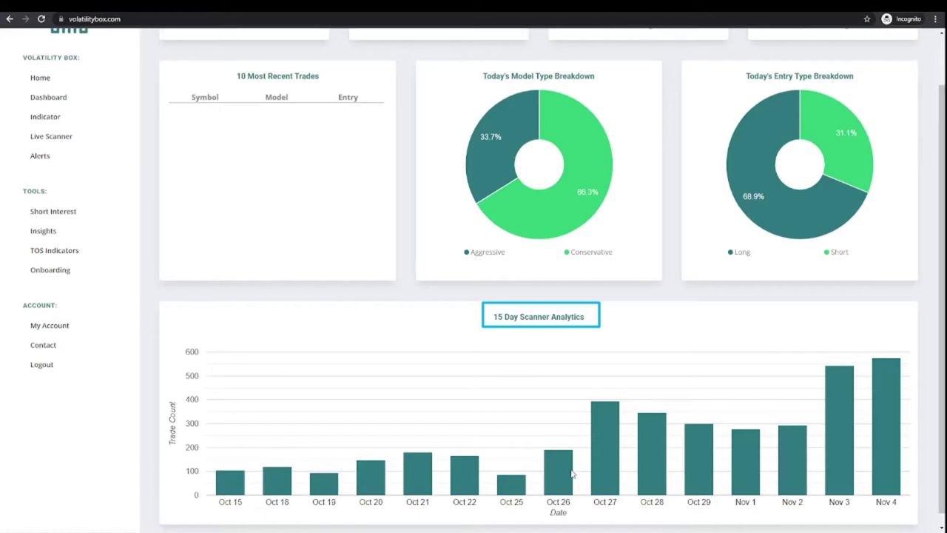
mouse_move(577, 482)
mouse_down()
mouse_move(391, 454)
mouse_move(176, 440)
mouse_up()
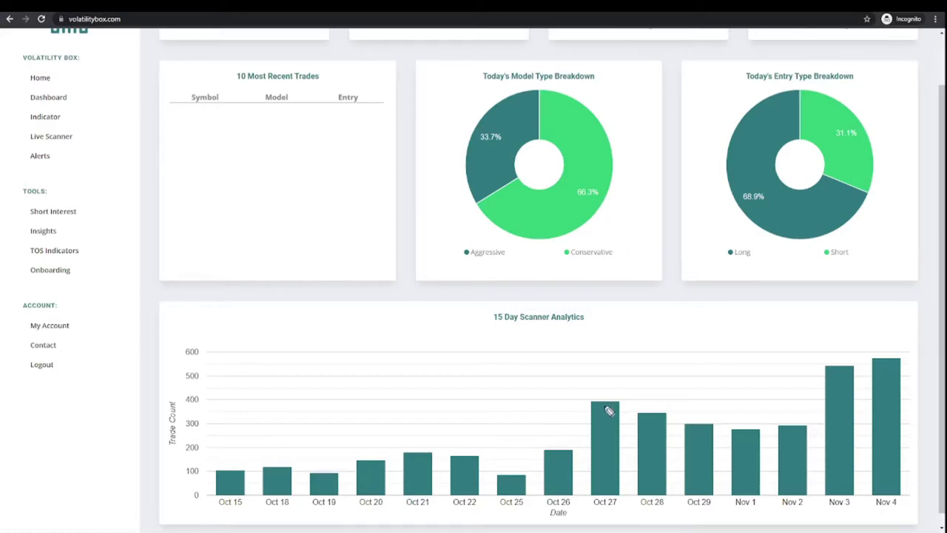
mouse_move(619, 397)
mouse_down()
mouse_move(601, 418)
mouse_move(623, 400)
mouse_move(801, 418)
mouse_move(796, 424)
mouse_up()
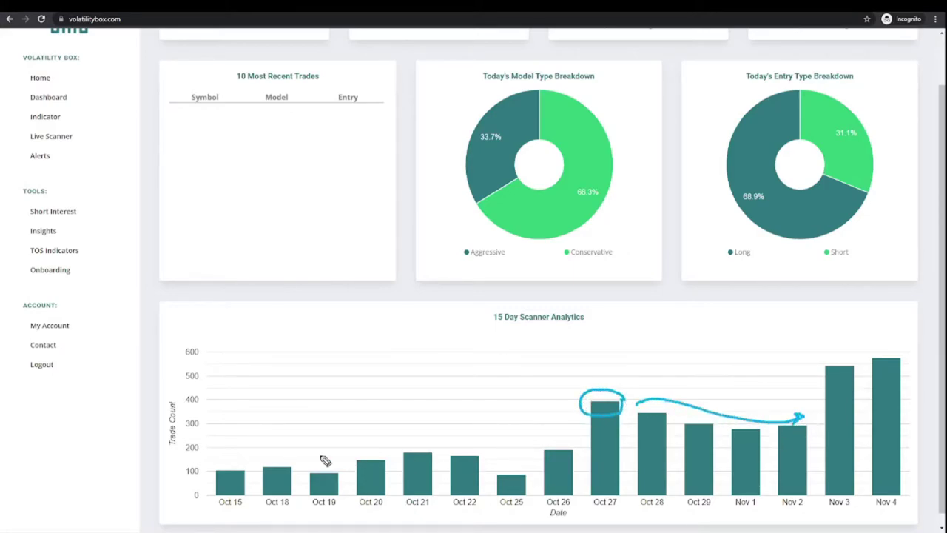
mouse_move(191, 460)
mouse_down()
mouse_move(605, 458)
mouse_move(592, 466)
mouse_up()
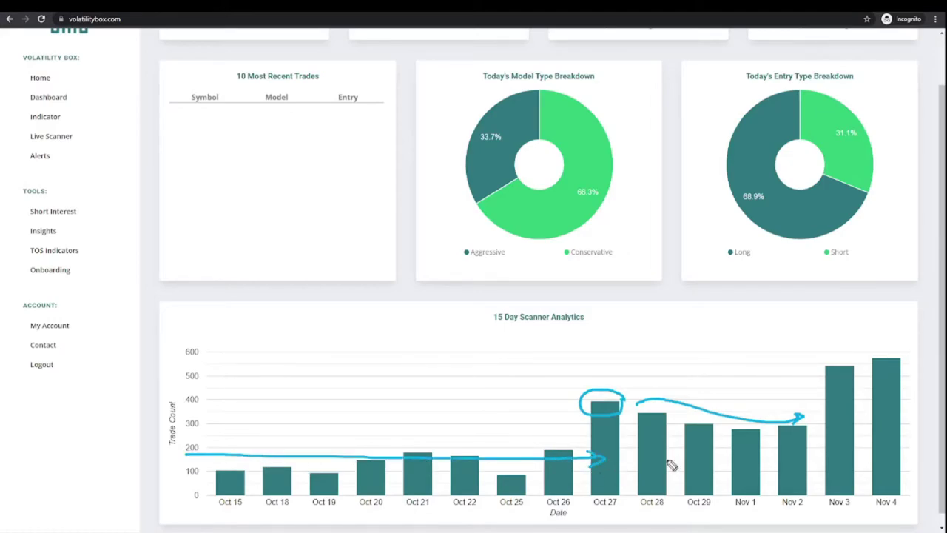
mouse_move(849, 511)
mouse_down()
mouse_move(831, 511)
mouse_move(899, 509)
mouse_up()
mouse_move(175, 349)
mouse_down()
mouse_move(162, 350)
mouse_move(163, 378)
mouse_move(174, 378)
mouse_move(156, 363)
mouse_up()
Step: On the /ES daily chart, sketch an arrow along the September decline, then erase it
key(alt+Tab)
key(e)
mouse_move(381, 227)
mouse_down()
mouse_move(518, 418)
mouse_move(505, 414)
mouse_up()
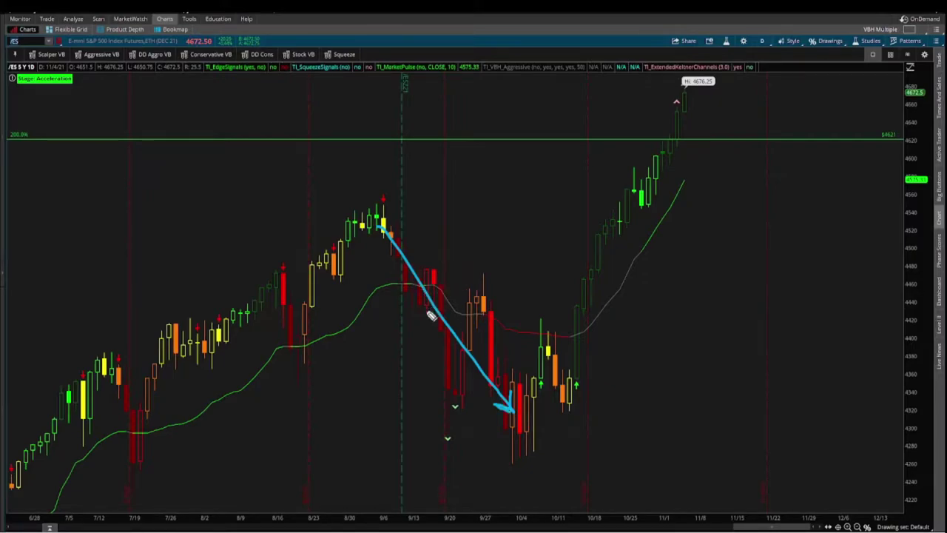
key(e)
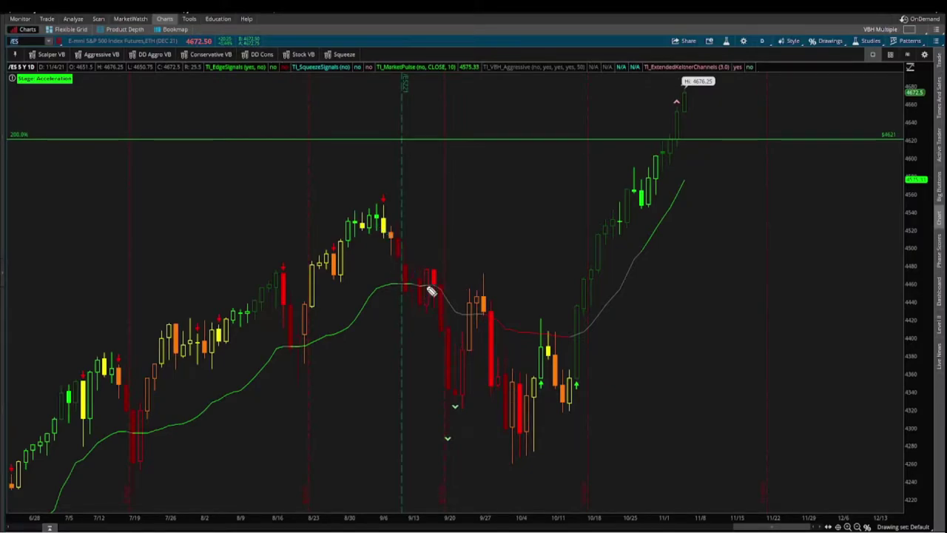
Step: Mark the early-September top and the candles touching the moving average, then clear the ink
mouse_move(446, 289)
mouse_down()
mouse_move(402, 276)
mouse_move(450, 302)
mouse_up()
mouse_move(386, 231)
mouse_down()
mouse_move(406, 269)
mouse_move(412, 261)
mouse_up()
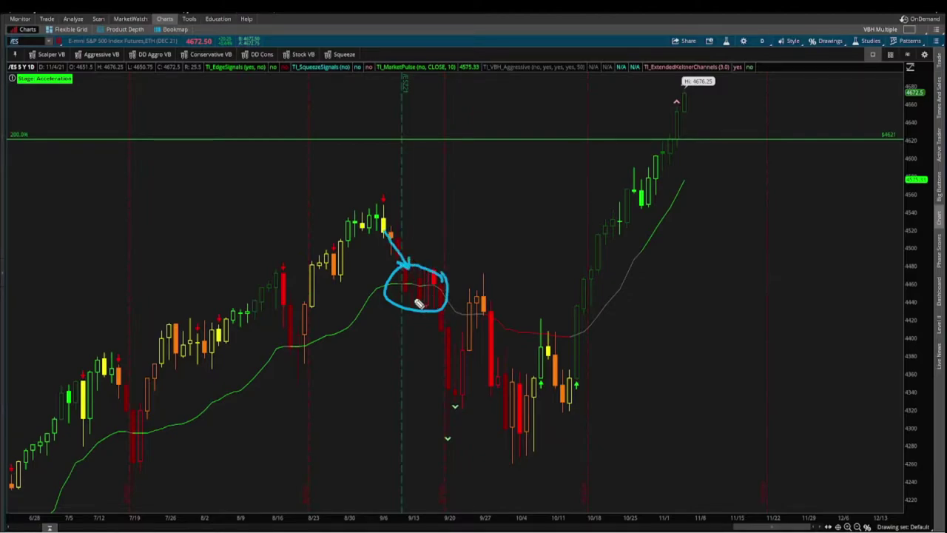
key(e)
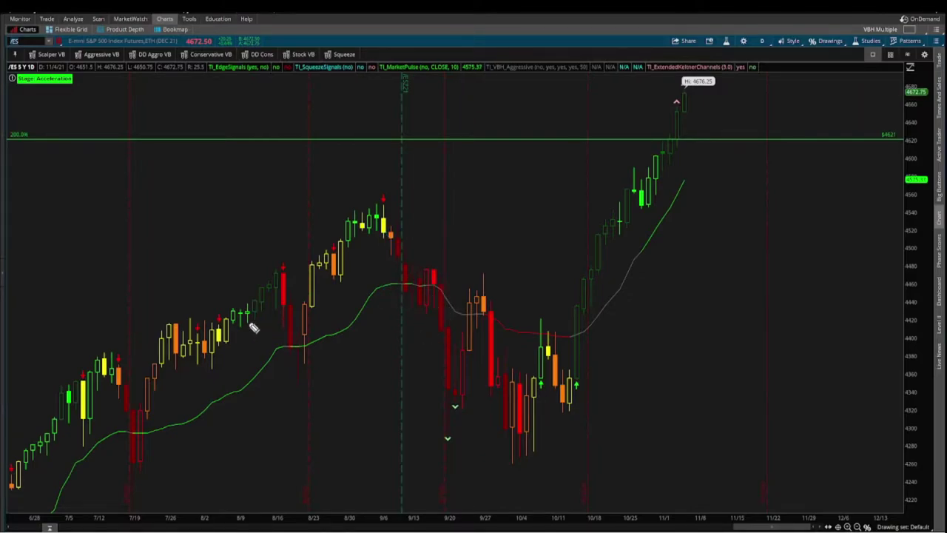
key(alt+Tab)
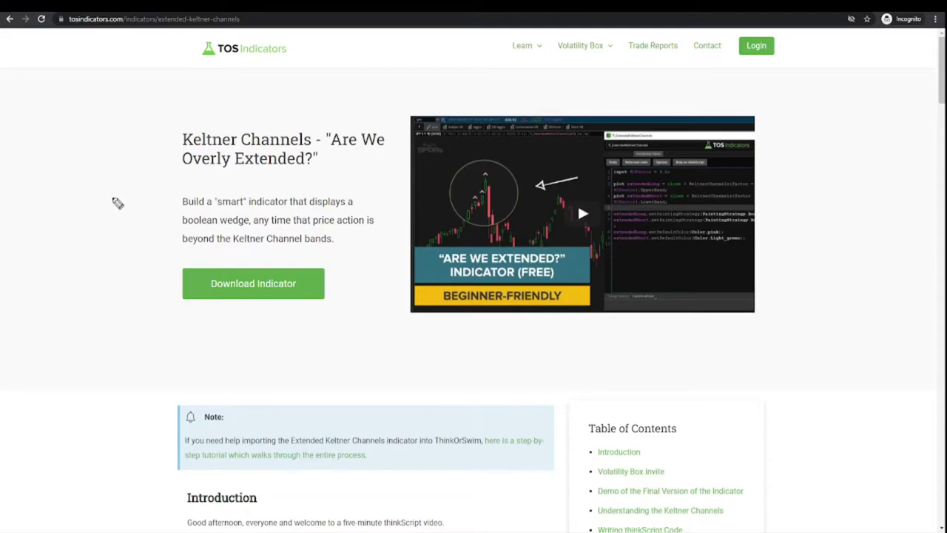
Step: Annotate the Keltner Channels description with margin marks, a '3', an arrow and 'HP', then clear
drag(46, 225, 153, 185)
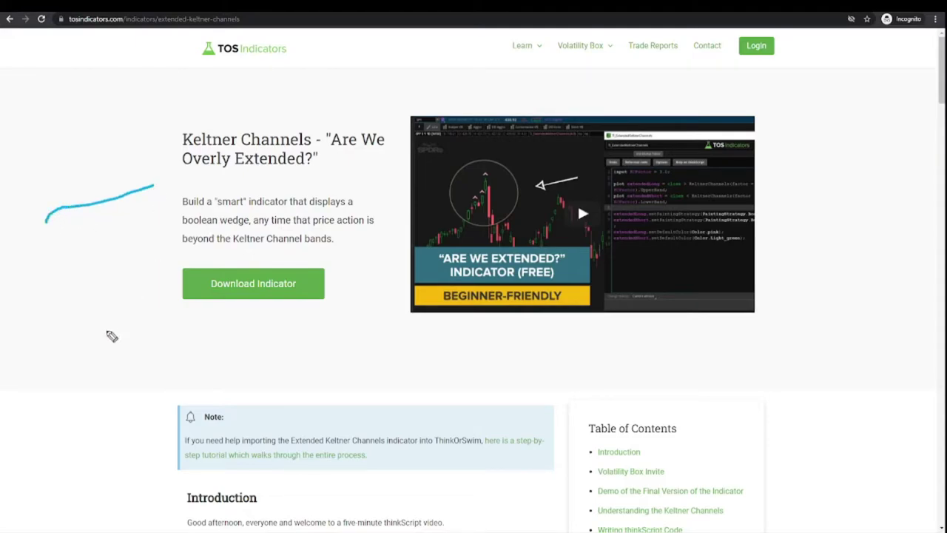
drag(87, 335, 208, 298)
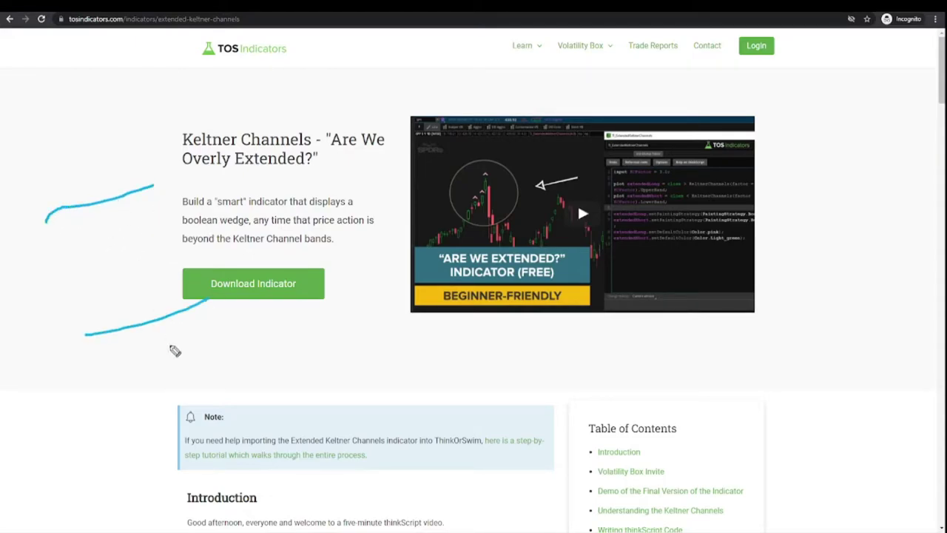
drag(72, 280, 217, 252)
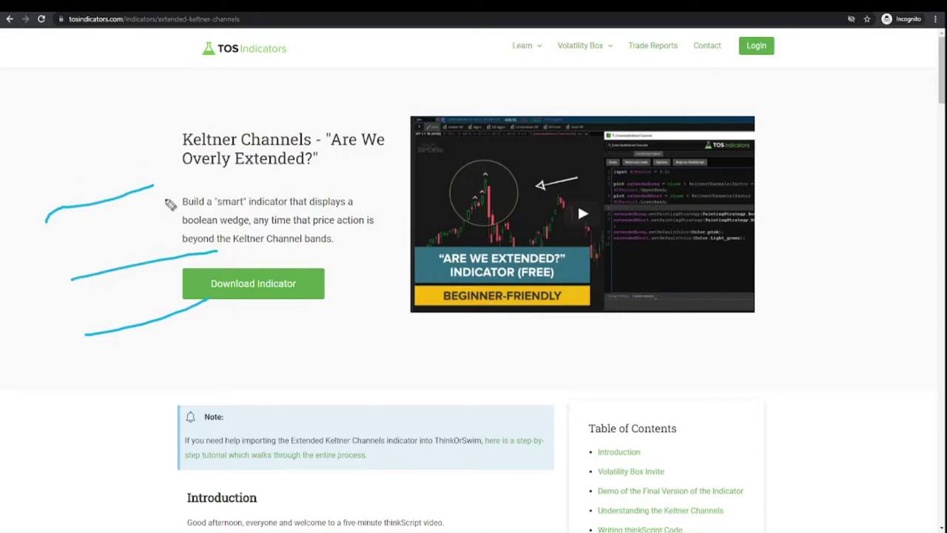
mouse_move(157, 179)
mouse_down()
mouse_move(168, 180)
mouse_move(159, 190)
mouse_up()
drag(219, 287, 218, 302)
drag(133, 191, 176, 250)
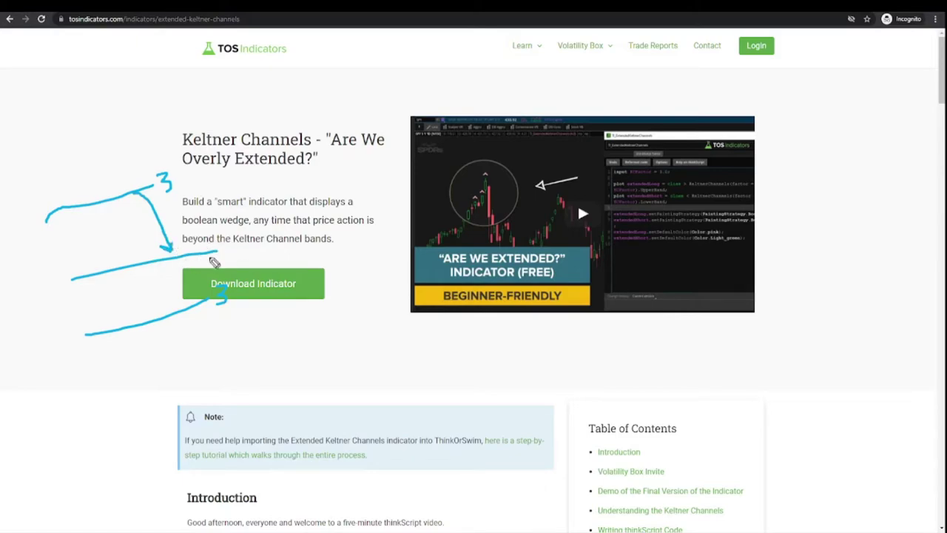
mouse_move(235, 250)
mouse_down()
mouse_move(248, 255)
mouse_move(256, 243)
mouse_move(251, 250)
mouse_up()
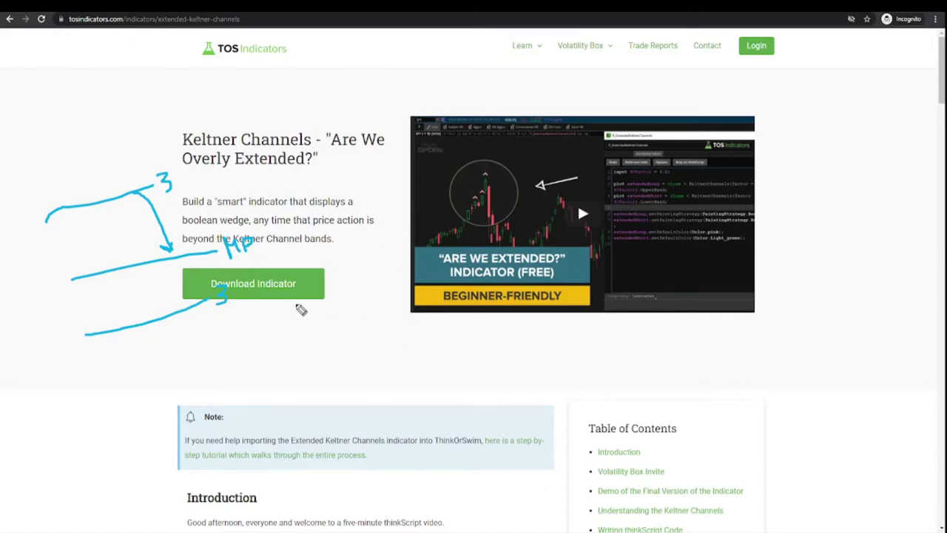
key(e)
Step: Circle the Download Indicator link, then resize the browser into a window over the chart and hide it
mouse_move(195, 323)
mouse_down()
mouse_move(334, 259)
mouse_move(170, 294)
mouse_up()
key(e)
drag(337, 6, 336, 138)
drag(493, 294, 806, 416)
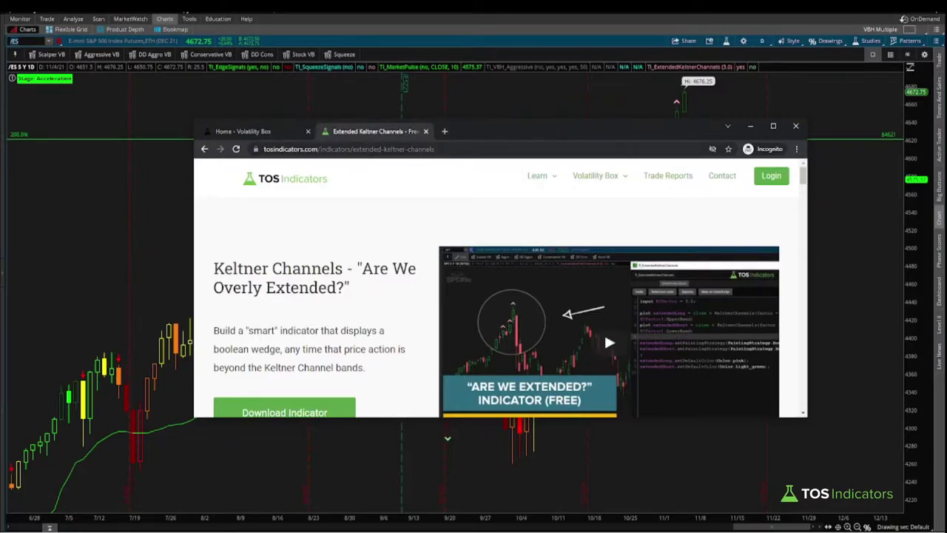
scroll(461, 314, down, 2)
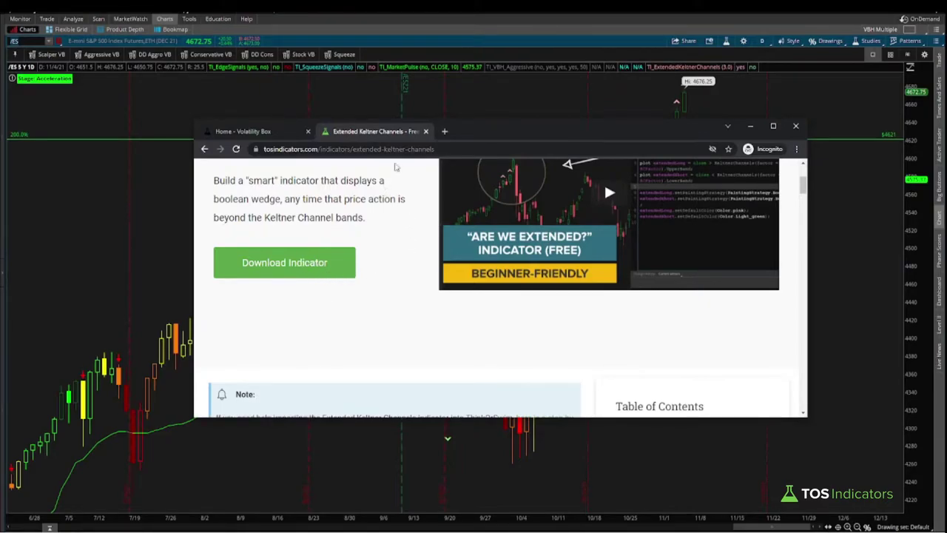
key(alt+Tab)
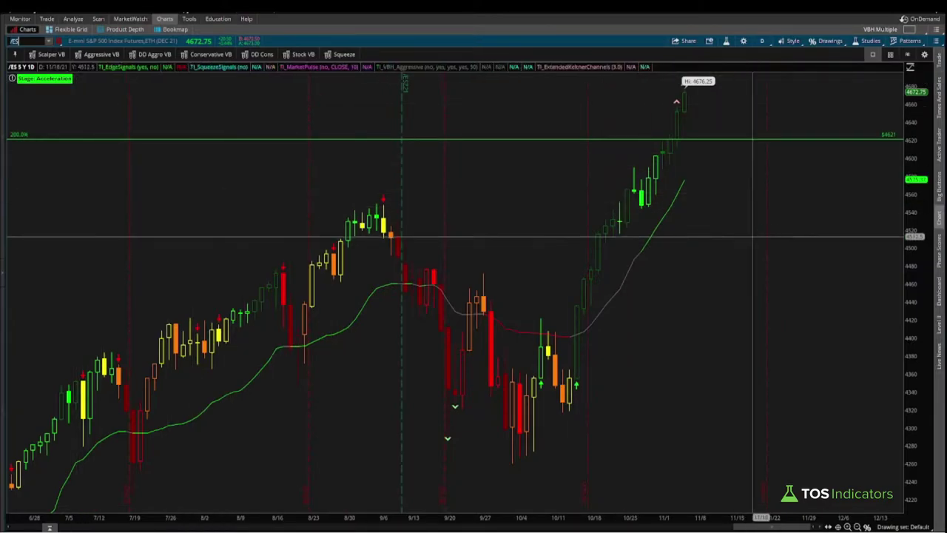
Step: Review the TI_ExtendedKeltnerChannels study in the studies editor and close it
click(726, 41)
click(477, 244)
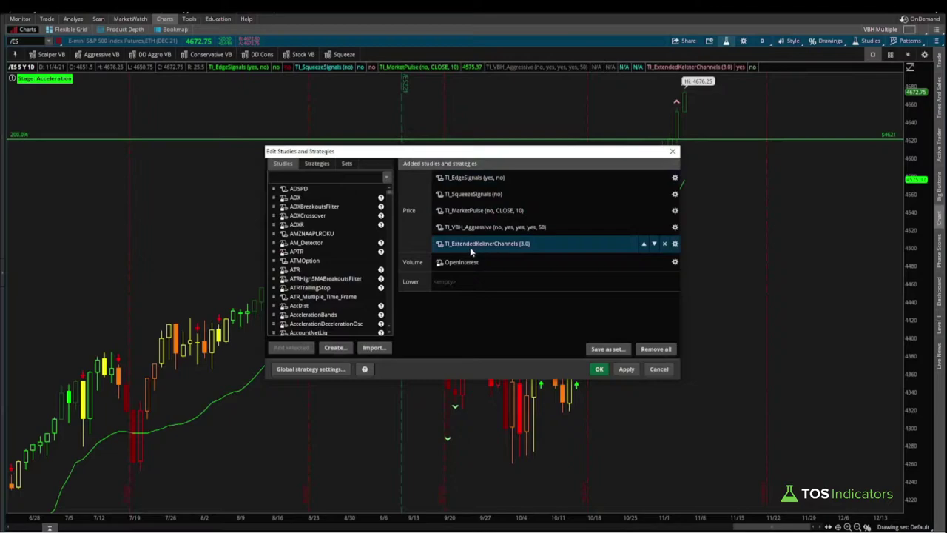
click(660, 370)
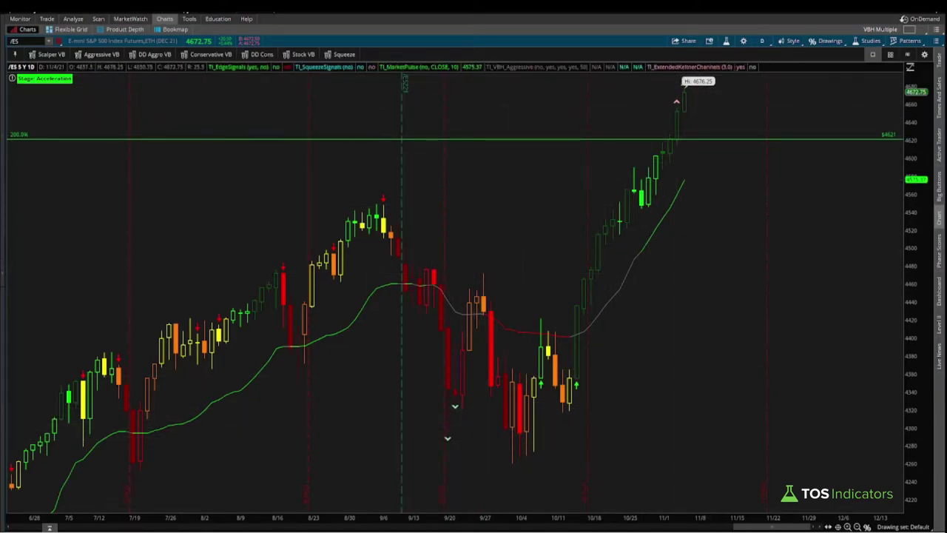
Step: Circle the latest /ES high, point an arrow at it, then clear the marks
mouse_move(712, 87)
mouse_down()
mouse_move(676, 78)
mouse_move(679, 118)
mouse_move(710, 85)
mouse_up()
mouse_move(574, 108)
mouse_down()
mouse_move(626, 99)
mouse_move(622, 111)
mouse_up()
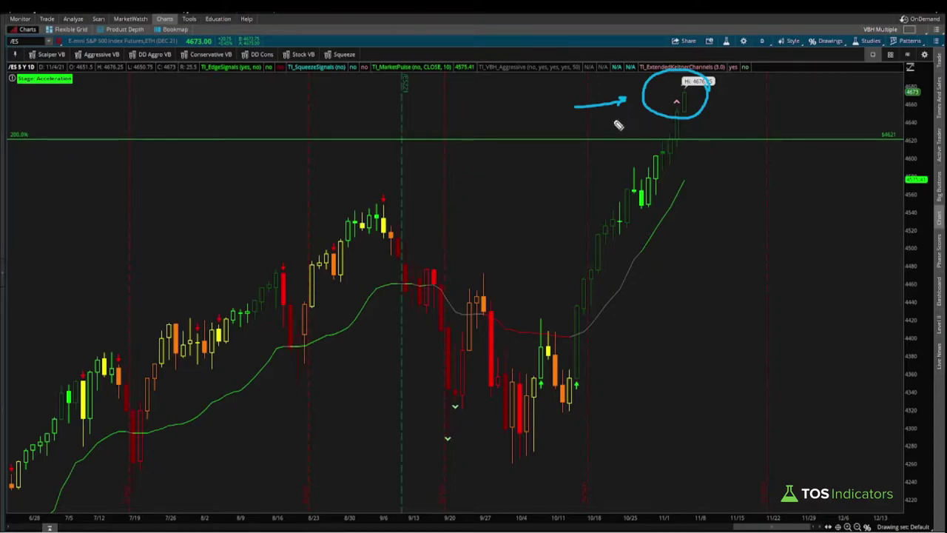
key(e)
Step: Add the KeltnerChannels study to the price chart with its default settings
click(725, 40)
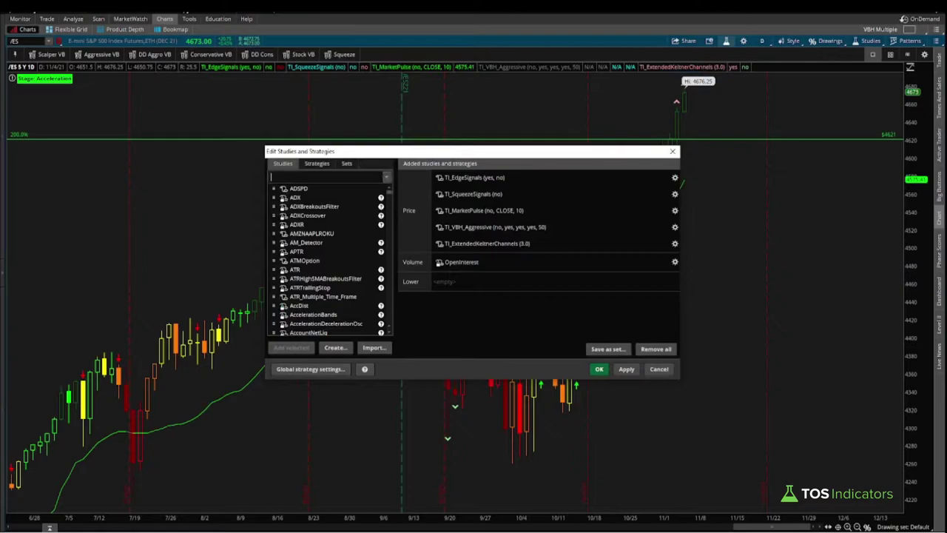
text(keltner)
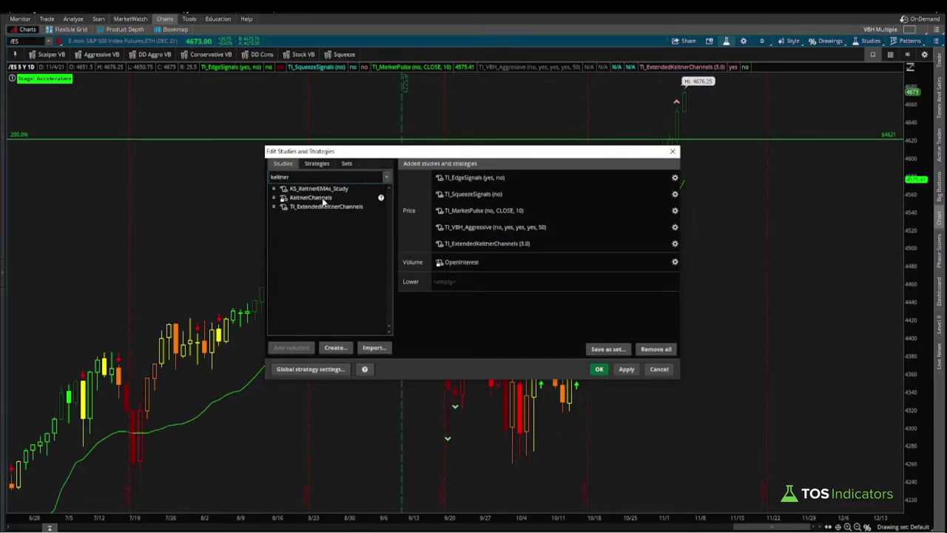
double_click(321, 199)
double_click(490, 260)
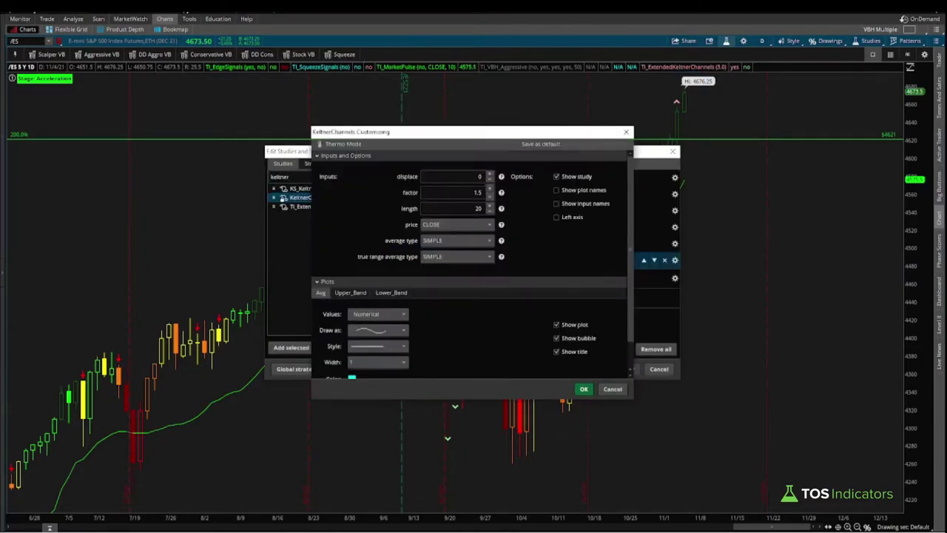
click(584, 389)
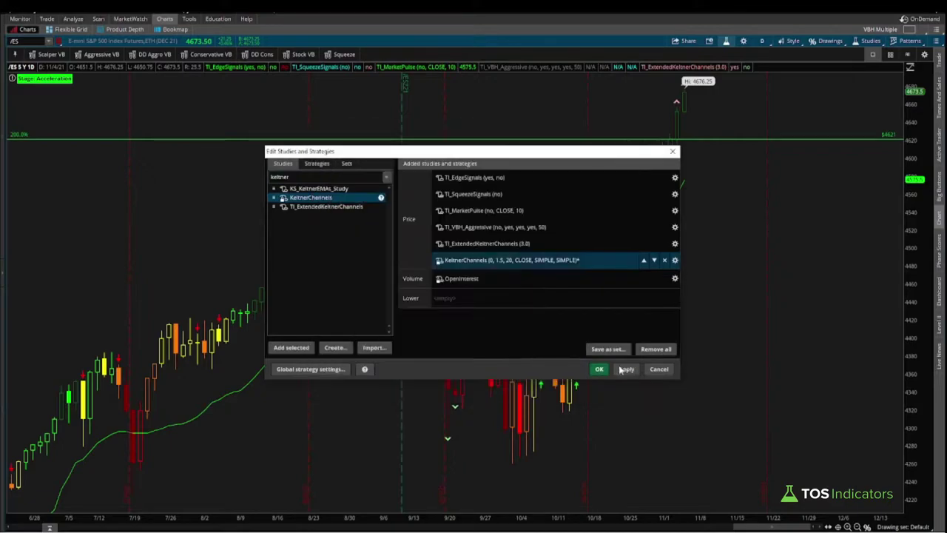
click(599, 368)
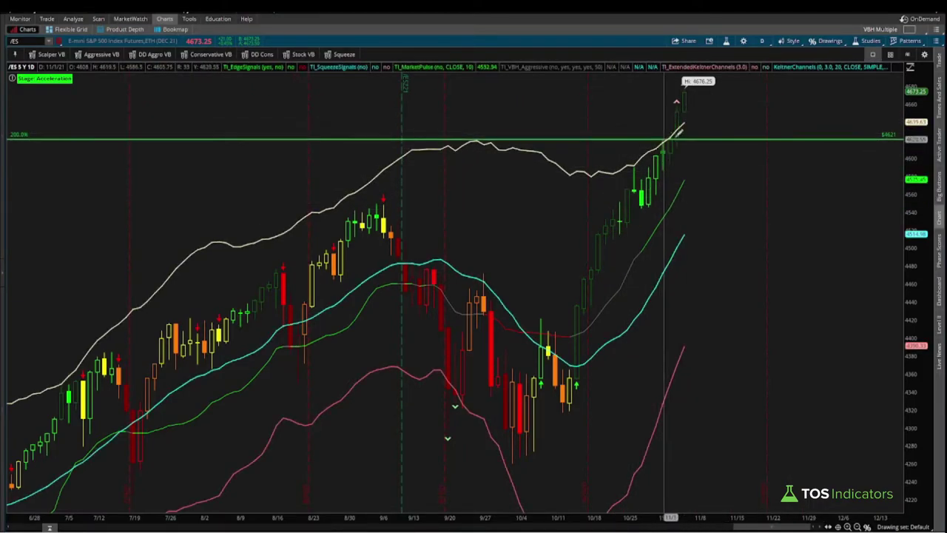
Step: Remove the KeltnerChannels study from the chart and confirm with OK
click(727, 42)
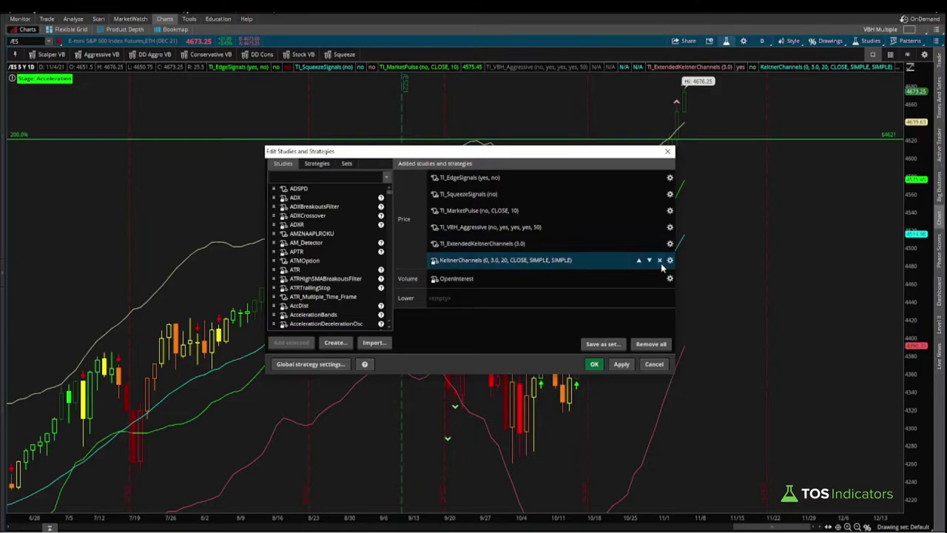
click(659, 261)
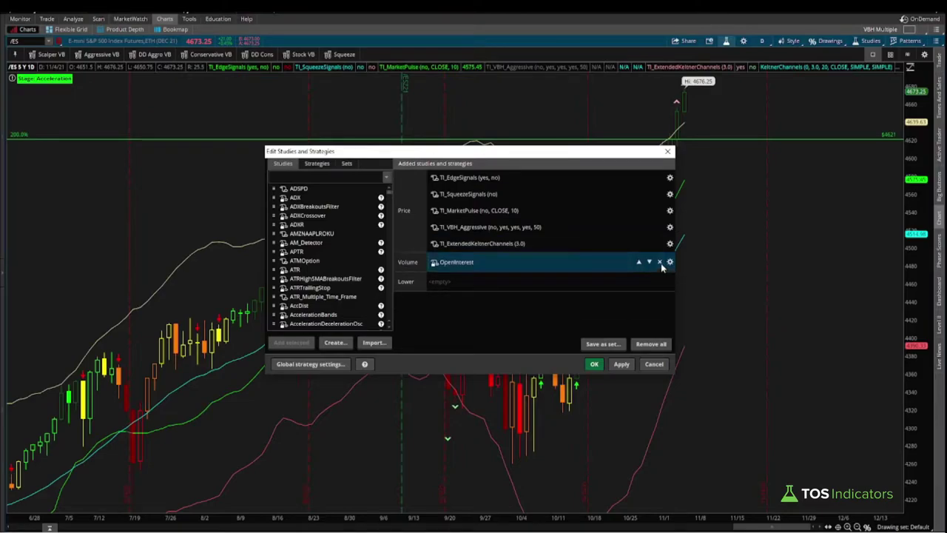
click(594, 363)
scroll(814, 108, down, 5)
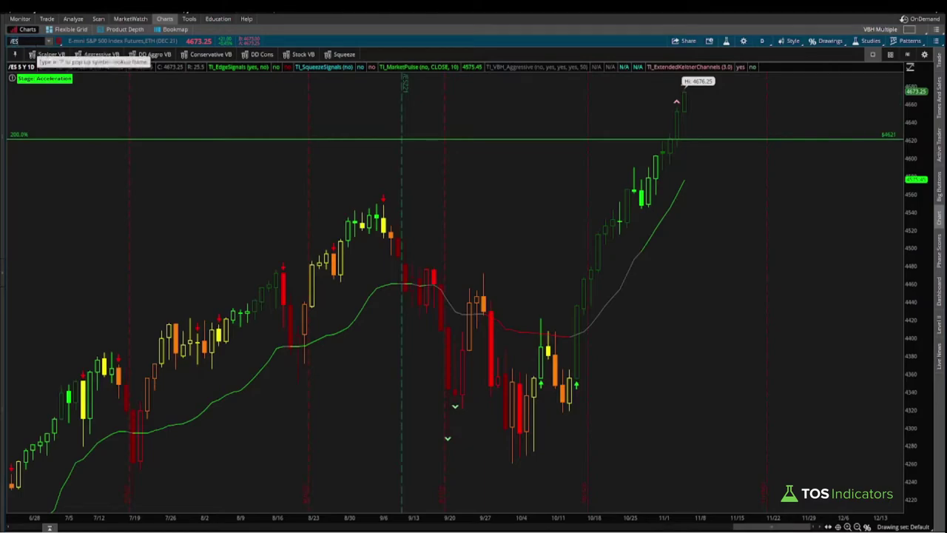
Step: Load /YM, then /NQ, dragging the price axis to reveal the 161.8% fib level at 16537.49
key(Return)
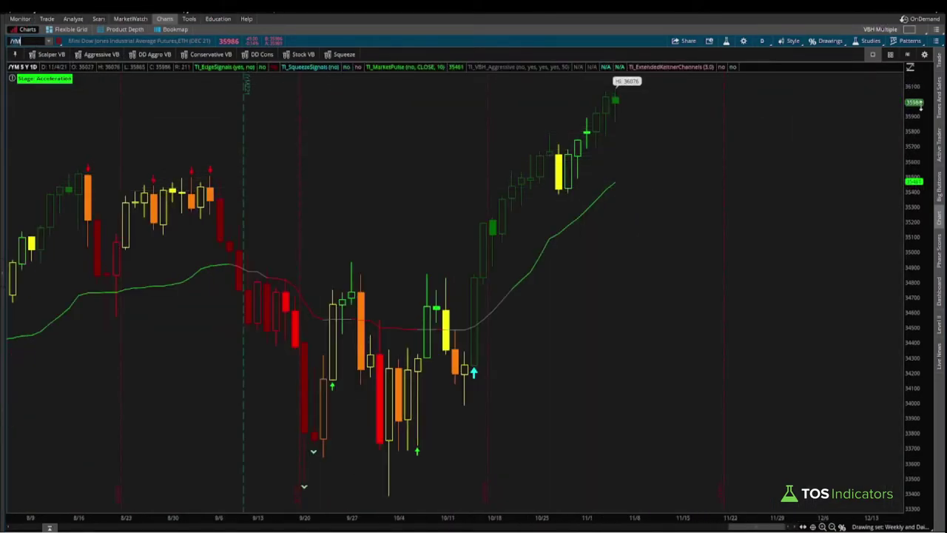
drag(919, 104, 919, 137)
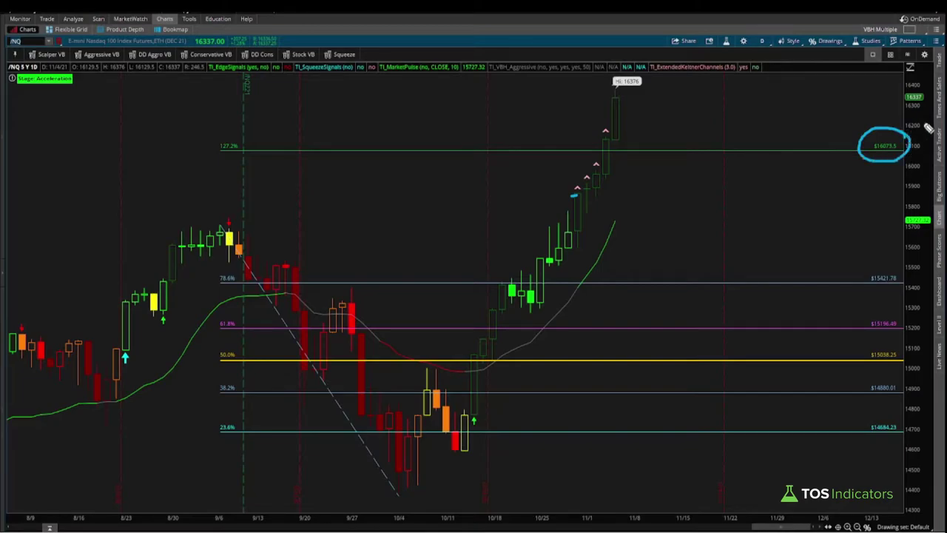
drag(917, 109, 898, 120)
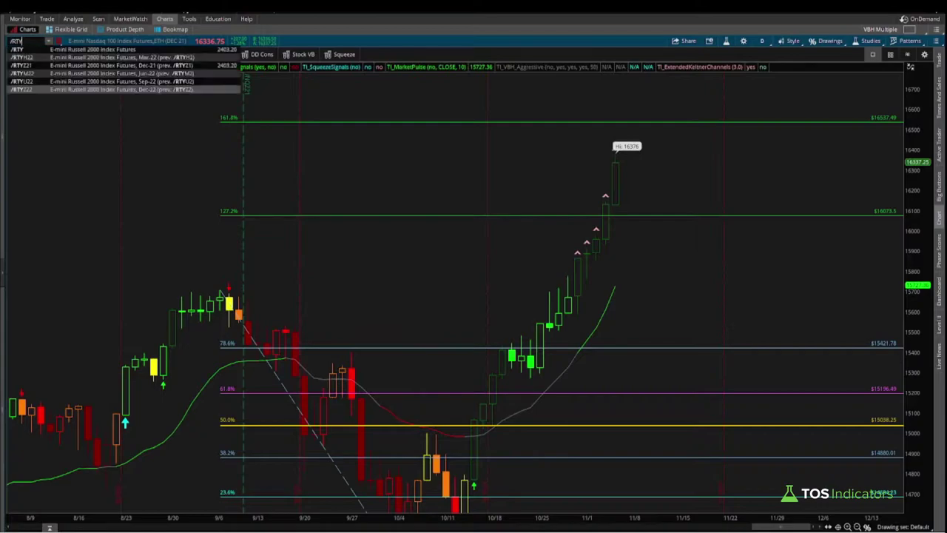
Step: Load /RTY zoomed out to a year, box the sideways range, arrow the circled high, then clear
key(Return)
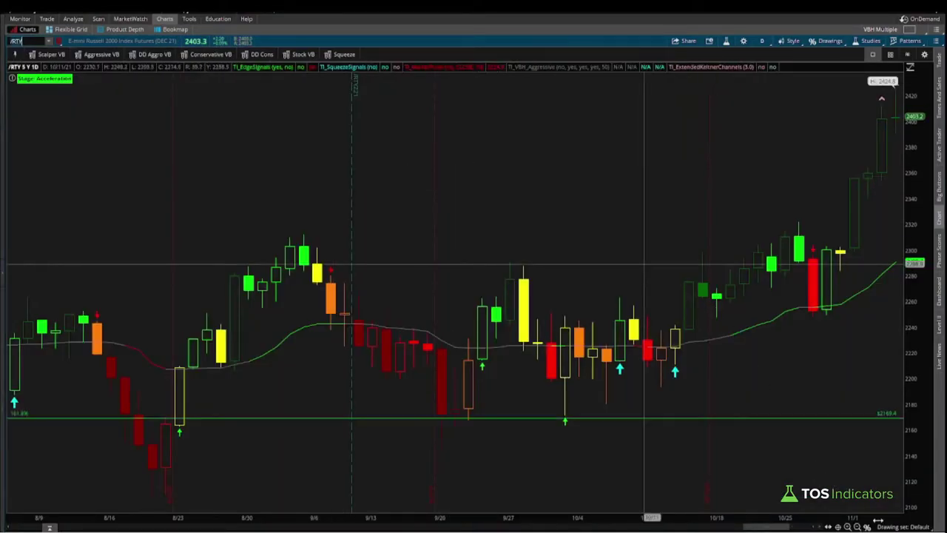
click(857, 526)
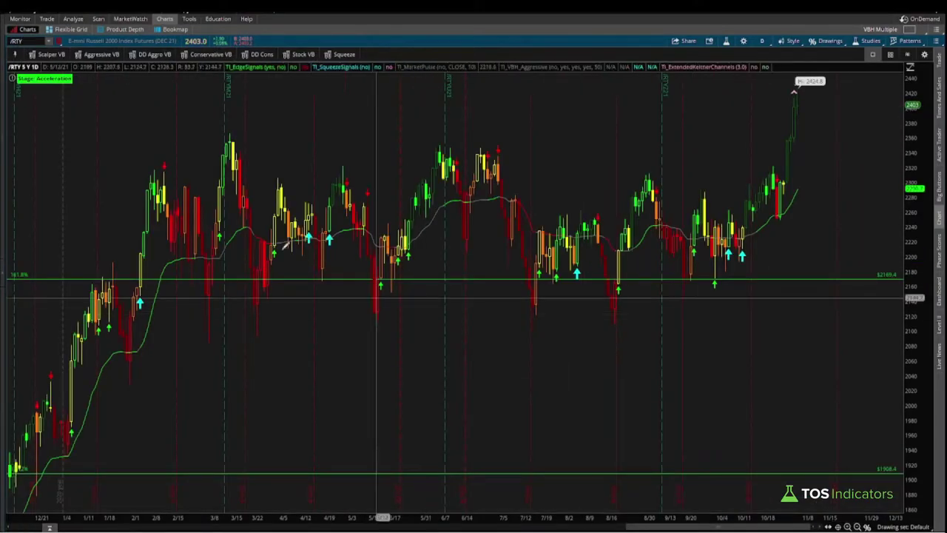
drag(100, 127, 784, 281)
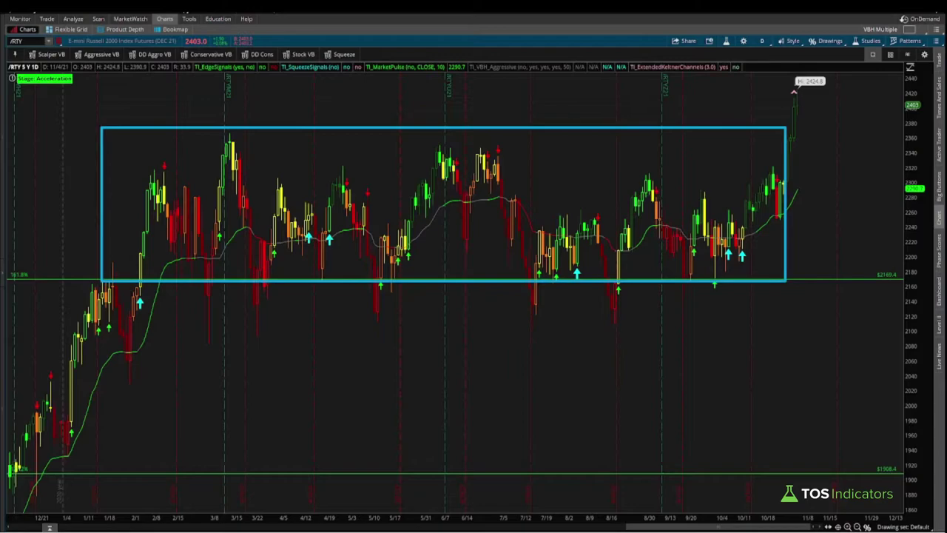
mouse_move(807, 74)
mouse_down()
mouse_move(781, 84)
mouse_move(805, 111)
mouse_move(810, 74)
mouse_up()
drag(711, 97, 788, 83)
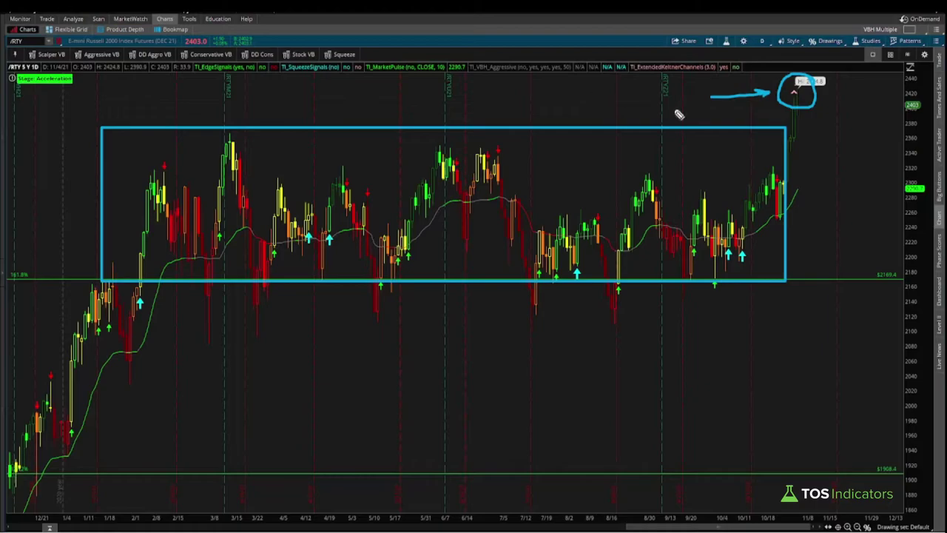
key(e)
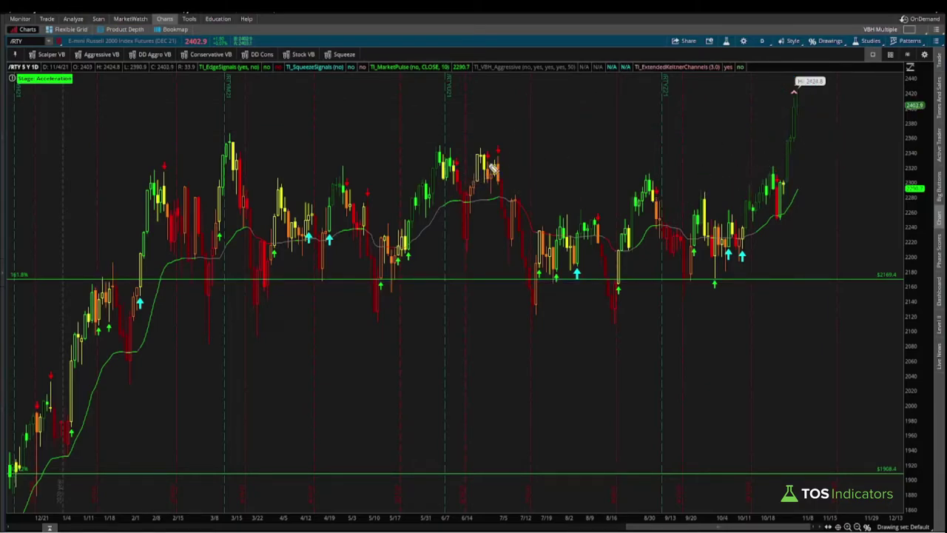
Step: Circle the two sell-signal candles near 6/7, clear them, and sketch a pointer by the latest candles
mouse_move(457, 177)
mouse_down()
mouse_move(468, 158)
mouse_move(447, 169)
mouse_up()
drag(513, 157, 494, 160)
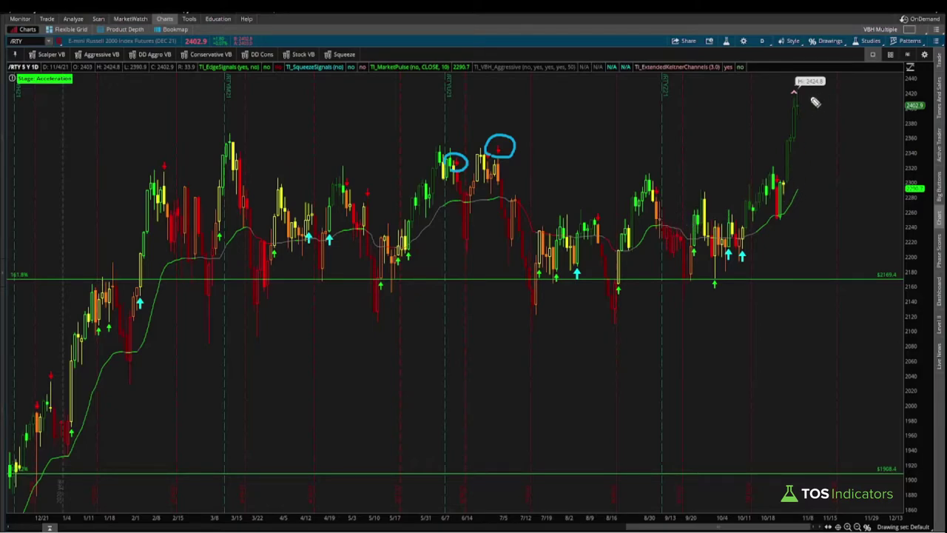
key(e)
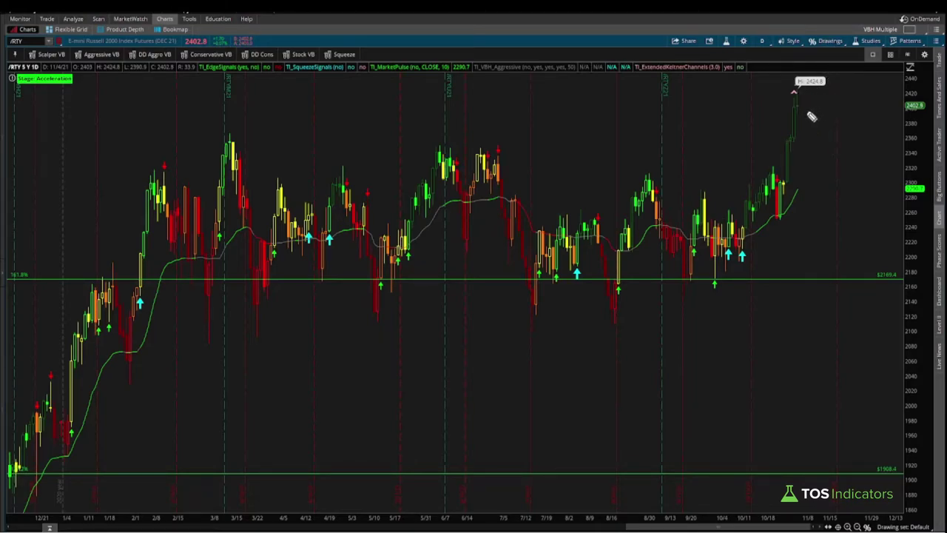
mouse_move(796, 196)
mouse_down()
mouse_move(833, 185)
mouse_move(830, 197)
mouse_up()
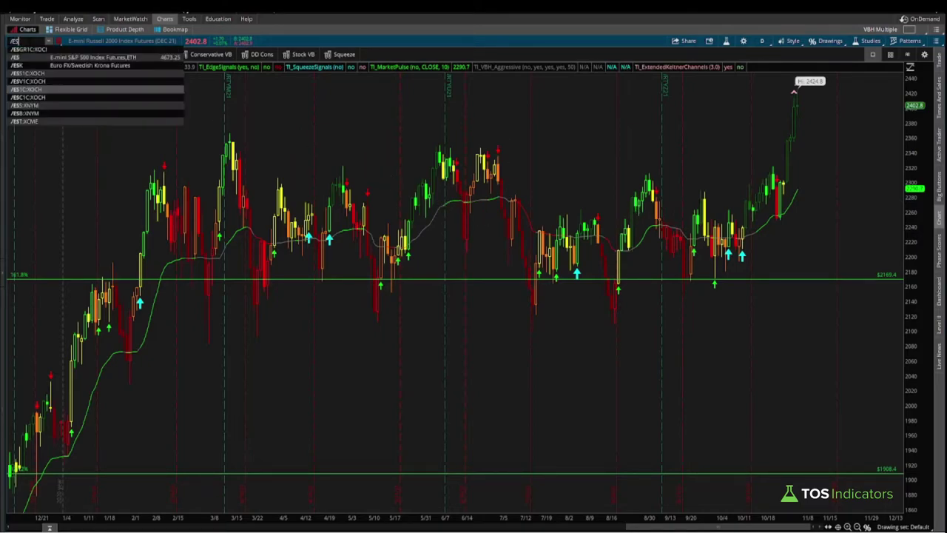
Step: Load /ES and zoom out to show roughly 2019–2021 of daily bars
key(Return)
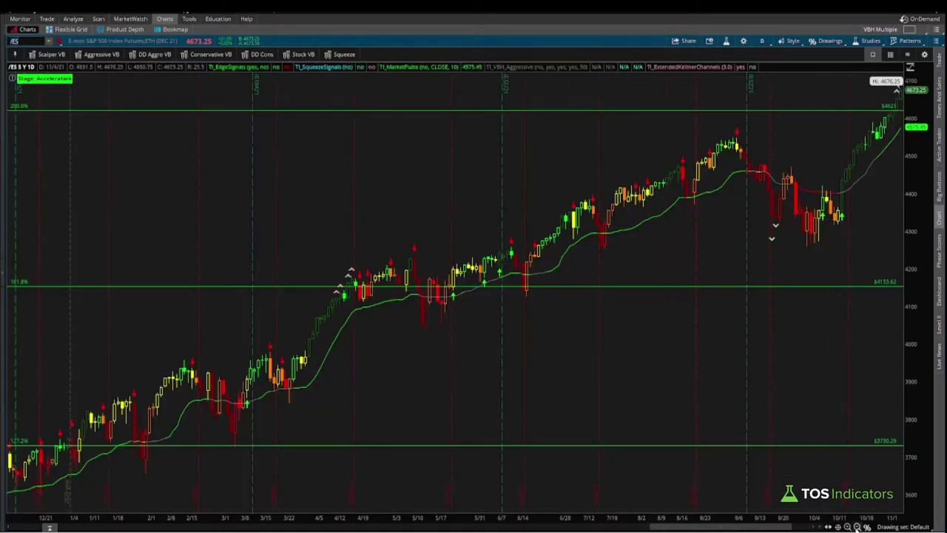
click(856, 527)
click(857, 527)
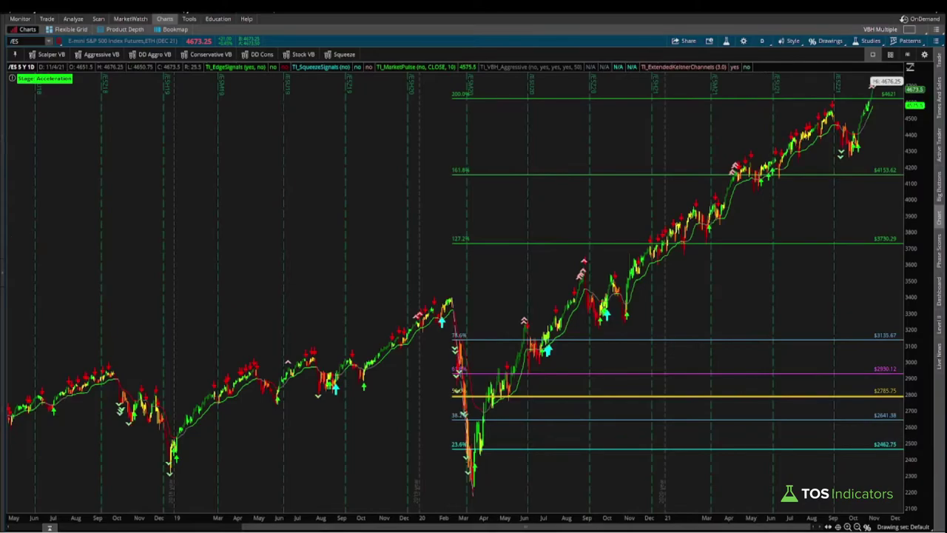
Step: Circle the June candles and swing-high signal marker with an arrow, then clear them
mouse_move(530, 322)
mouse_down()
mouse_move(516, 308)
mouse_move(517, 337)
mouse_move(531, 322)
mouse_up()
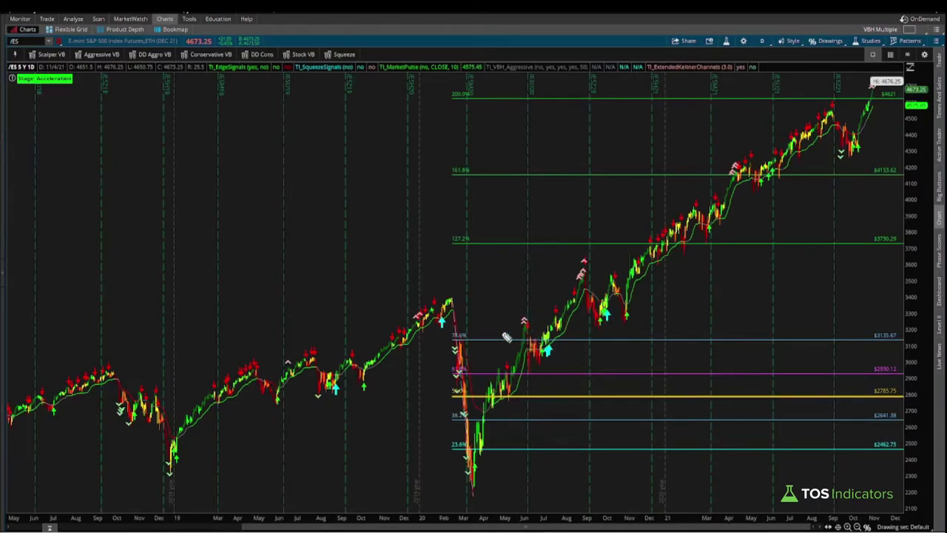
scroll(518, 333, up, 5)
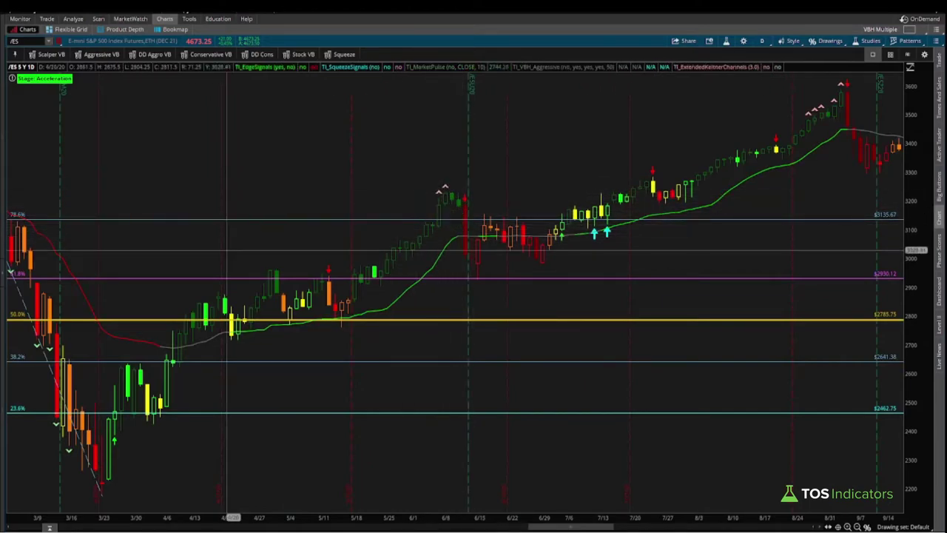
drag(440, 202, 429, 196)
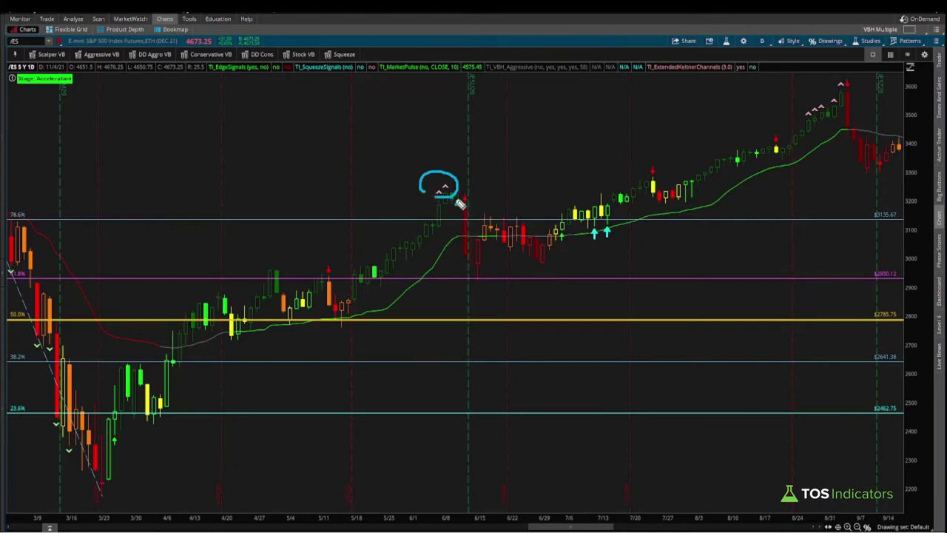
mouse_move(469, 237)
mouse_down()
mouse_move(458, 230)
mouse_move(508, 232)
mouse_up()
key(Escape)
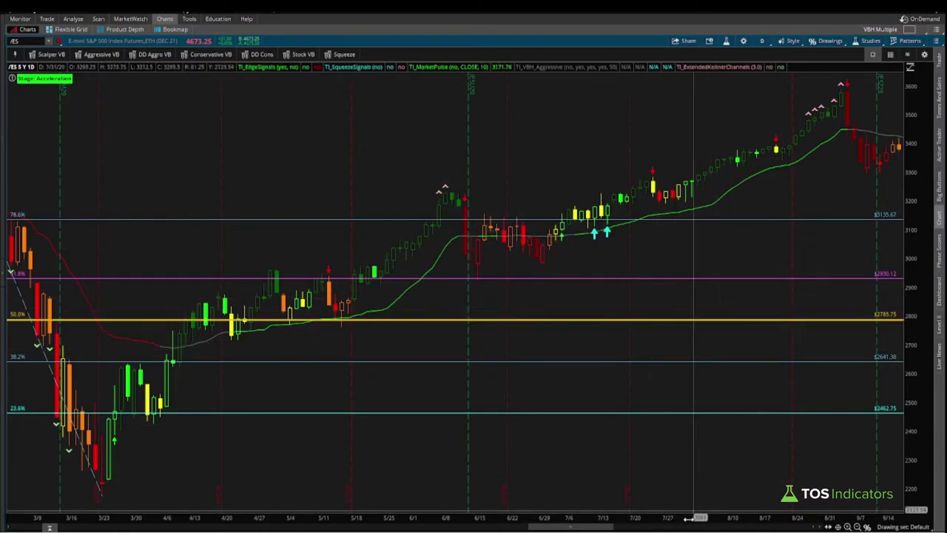
Step: Scroll the chart forward, circle the down-arrow markers near 9/20, arrow up from 10/11, then clear
drag(589, 528, 632, 528)
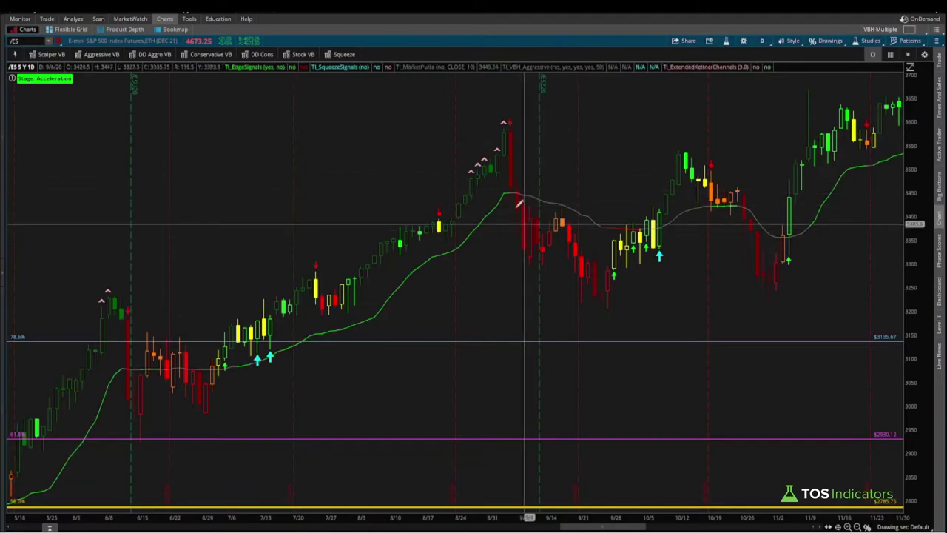
drag(607, 527, 703, 527)
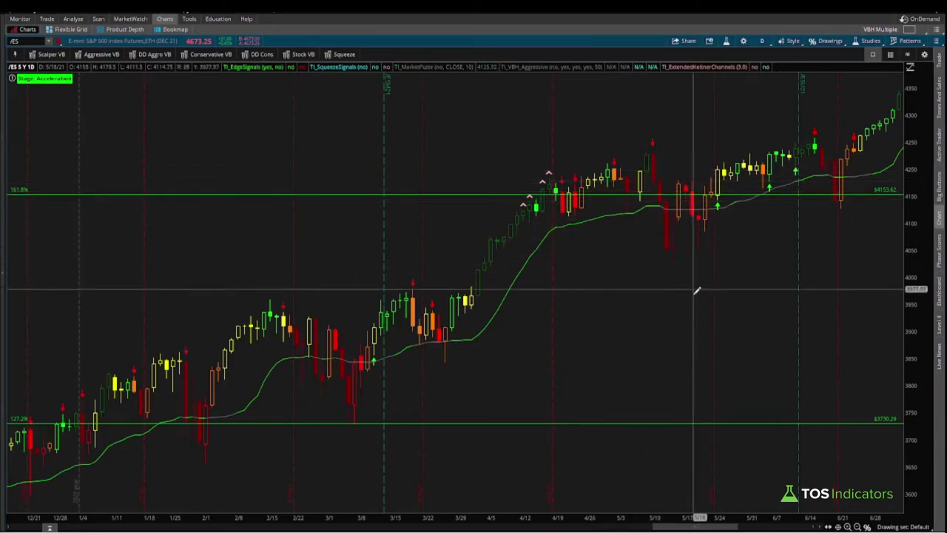
drag(714, 527, 785, 528)
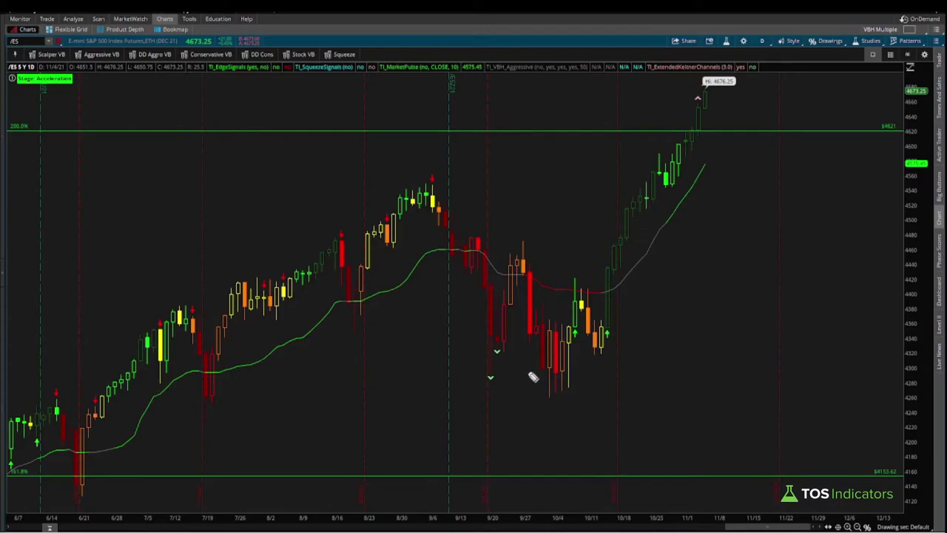
mouse_move(510, 347)
mouse_down()
mouse_move(488, 387)
mouse_move(510, 348)
mouse_move(617, 342)
mouse_up()
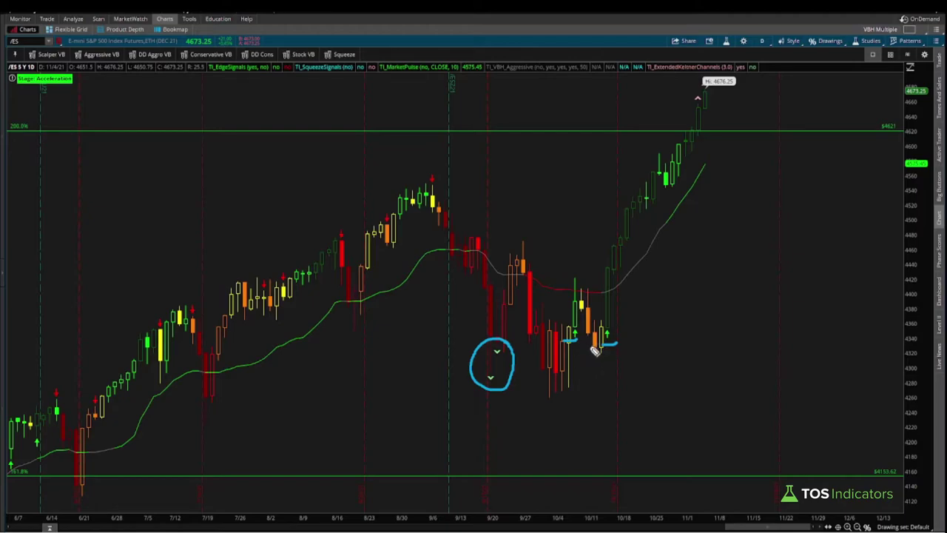
drag(584, 314, 626, 243)
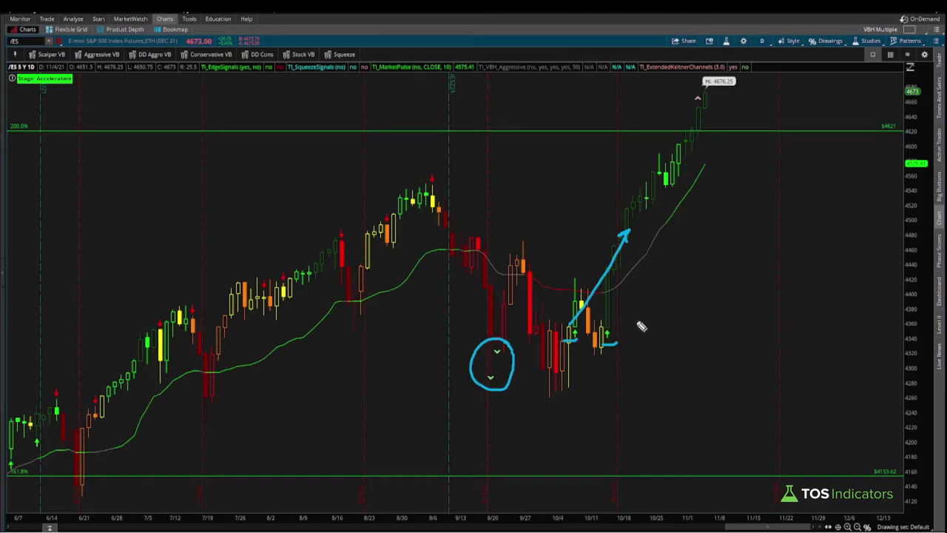
key(e)
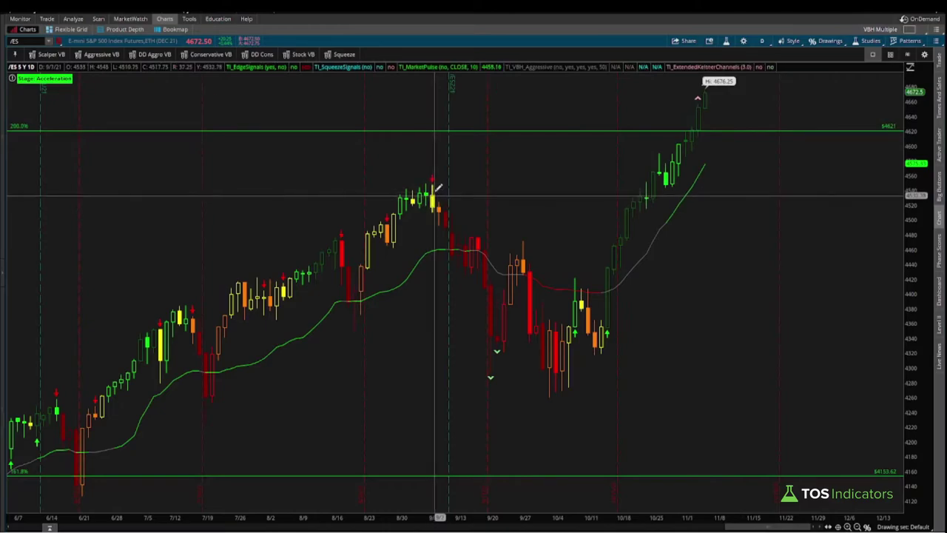
Step: Switch the chart to 1 D : 1m bars and load /RTY
click(761, 42)
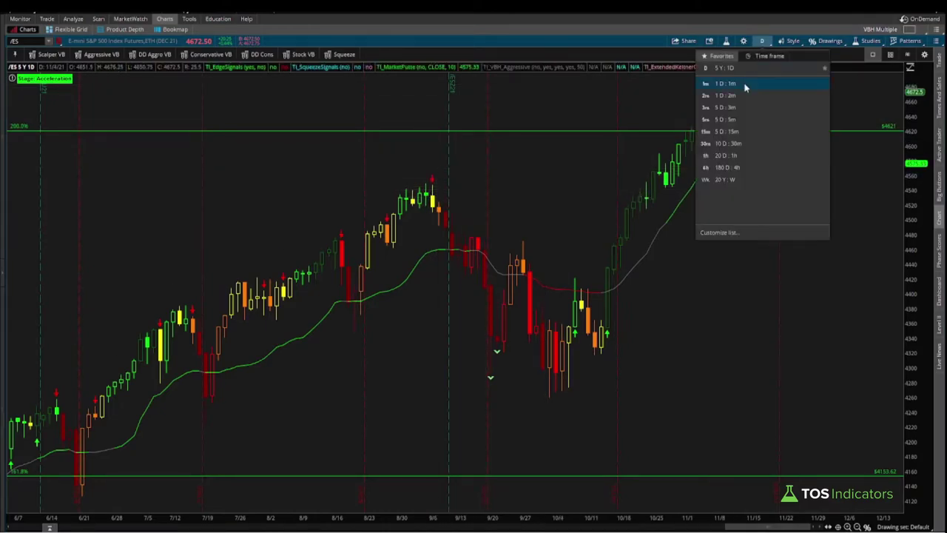
click(747, 84)
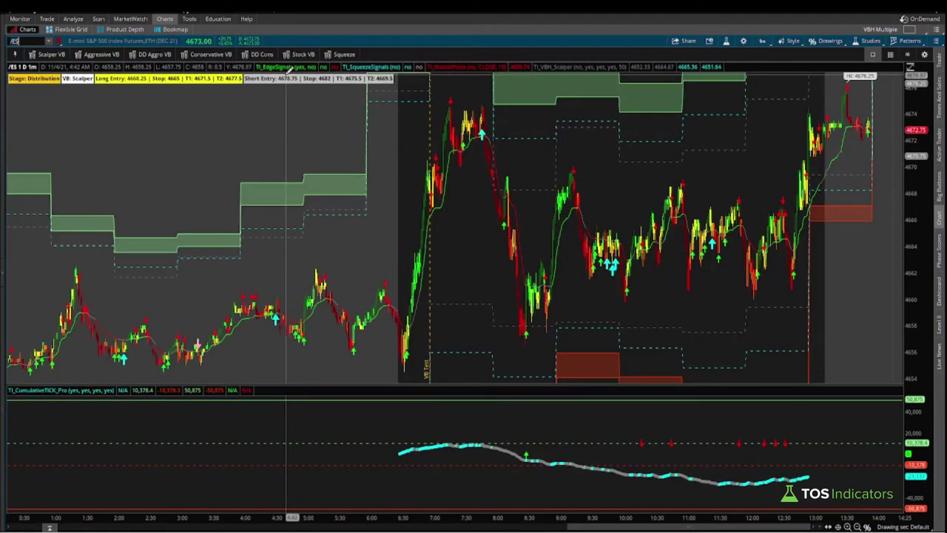
key(Return)
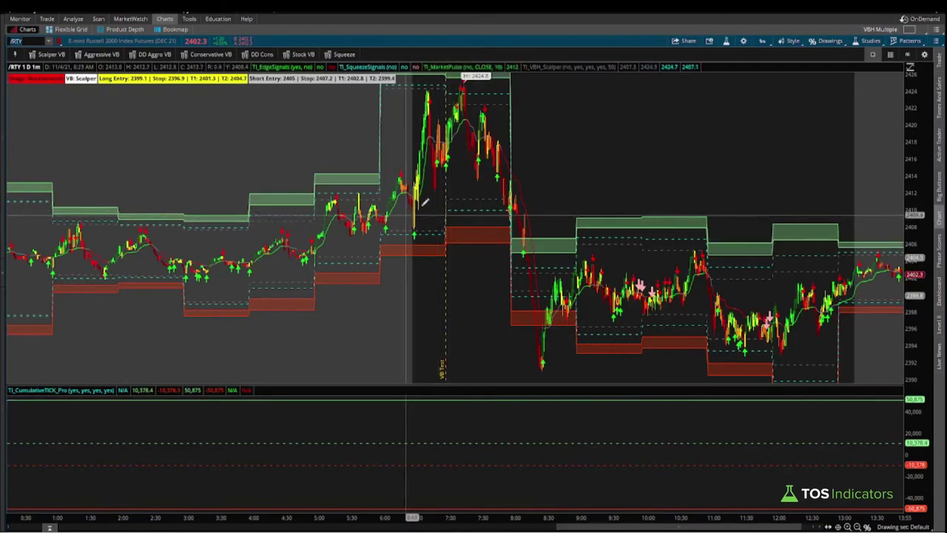
Step: Zoom into 5:00–10:25, curve an arrow from the 8:00 candle into the green zone, circle Scalper VB
drag(314, 190, 676, 189)
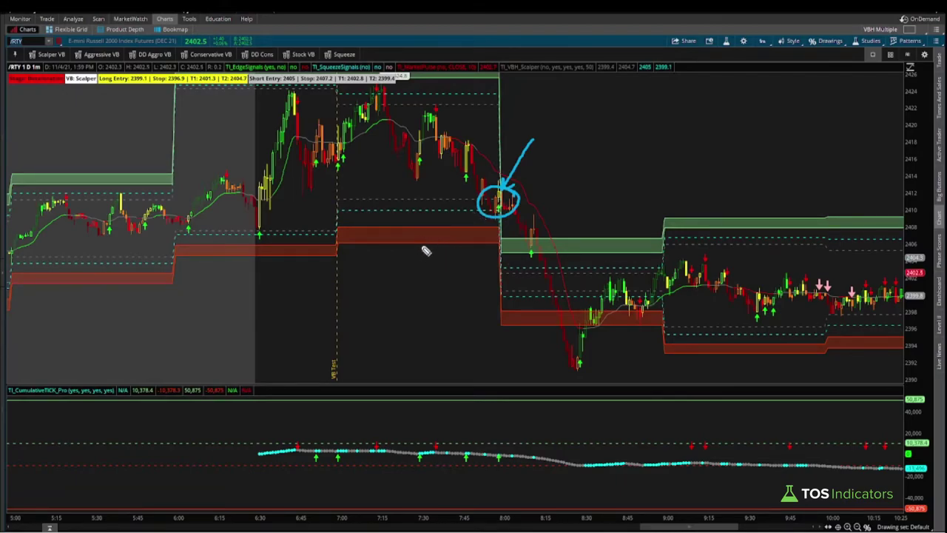
mouse_move(521, 220)
mouse_down()
mouse_move(528, 243)
mouse_move(534, 234)
mouse_up()
drag(459, 243, 591, 242)
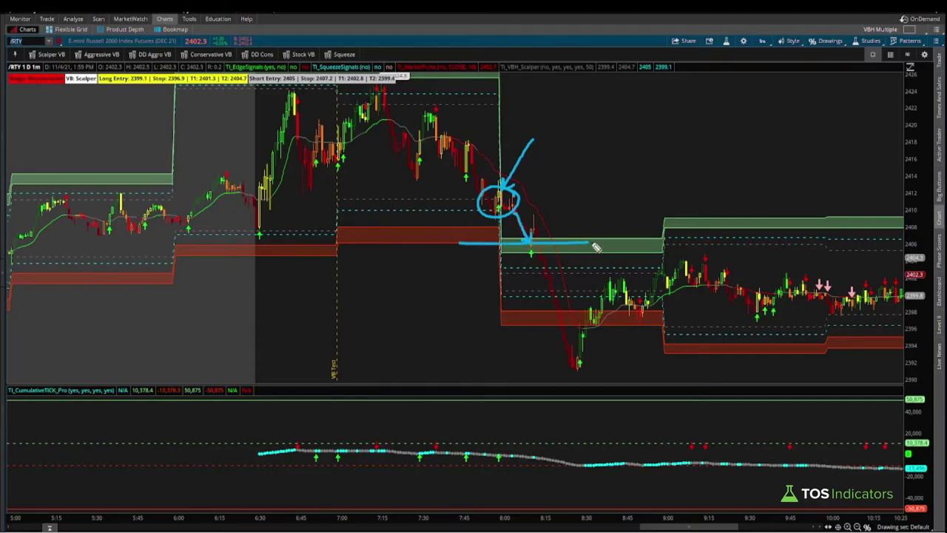
drag(519, 194, 553, 166)
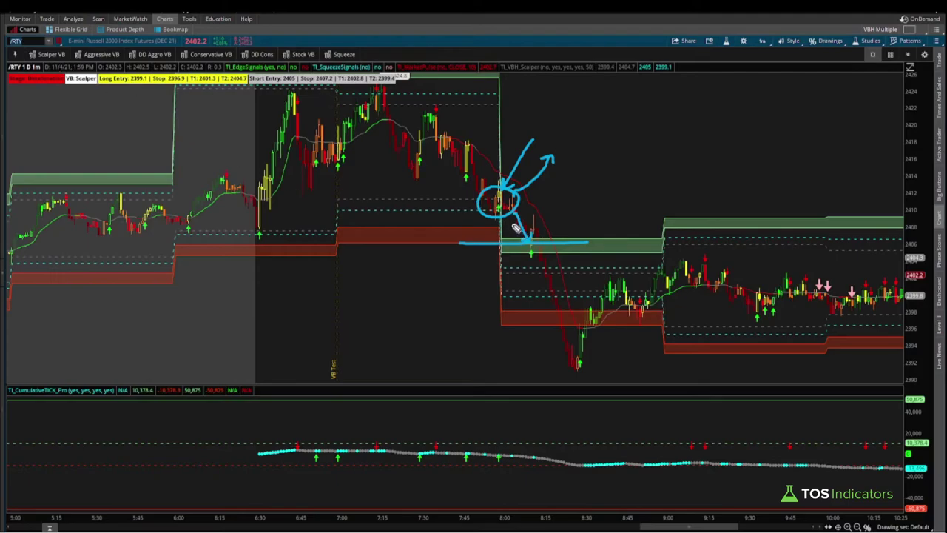
key(e)
drag(500, 205, 528, 244)
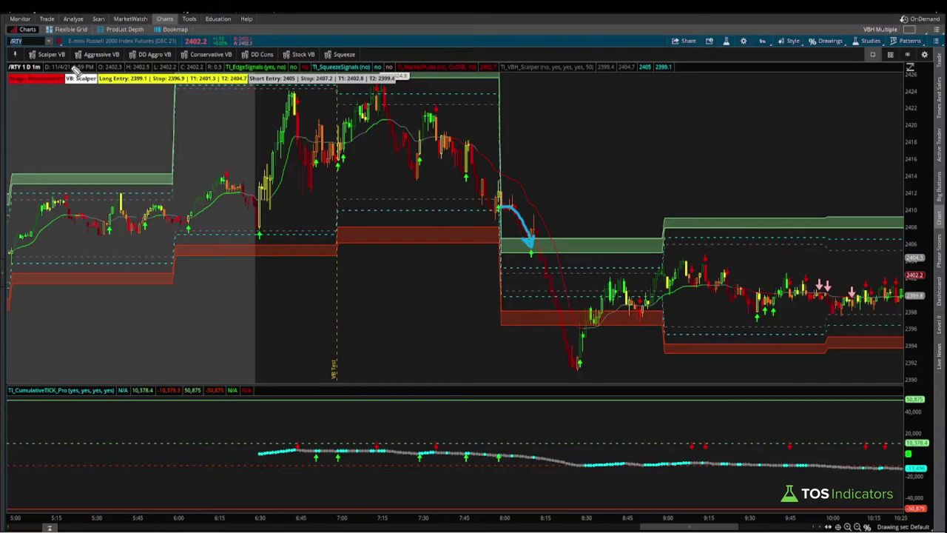
mouse_move(34, 67)
mouse_down()
mouse_move(68, 54)
mouse_move(40, 58)
mouse_move(38, 68)
mouse_up()
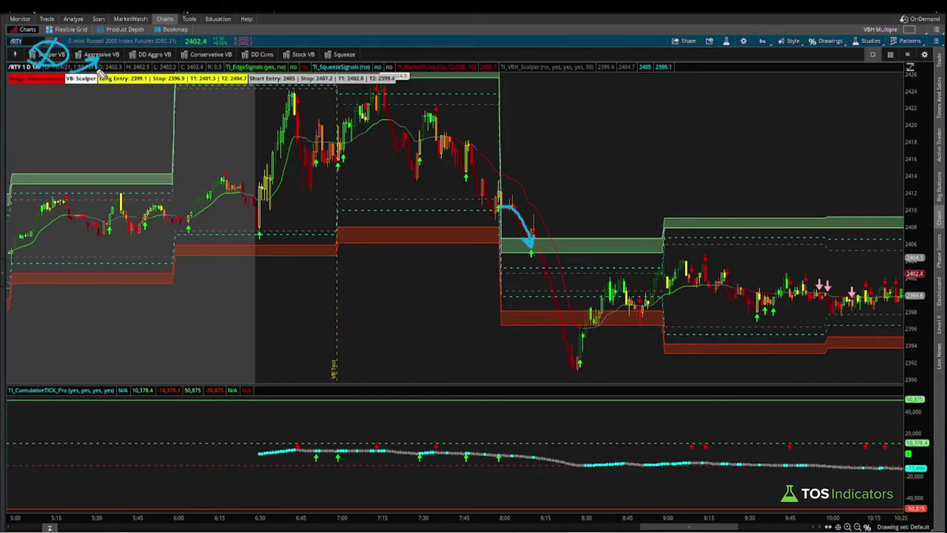
Step: Zoom into 7:05–9:05 and ink the selloff, the green signal arrow at the low, and the dashed level
key(Escape)
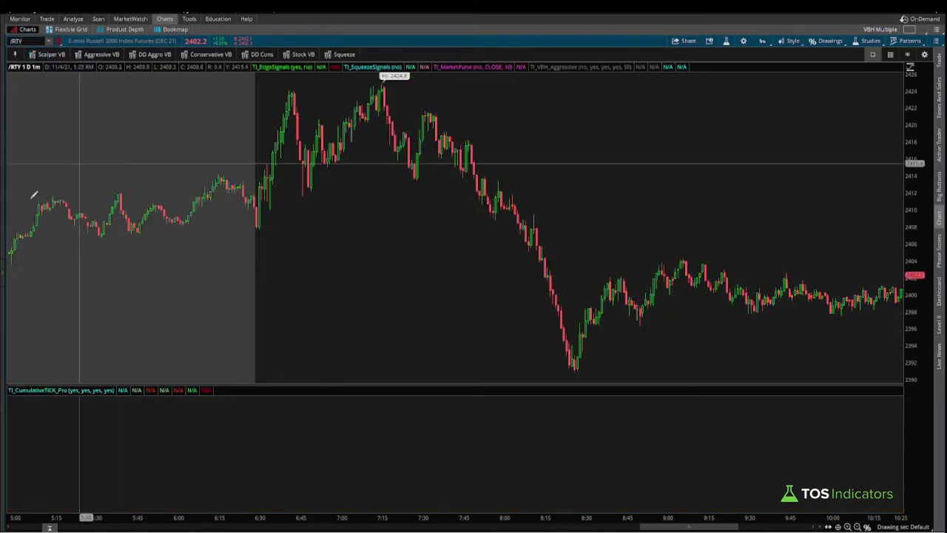
drag(355, 271, 763, 296)
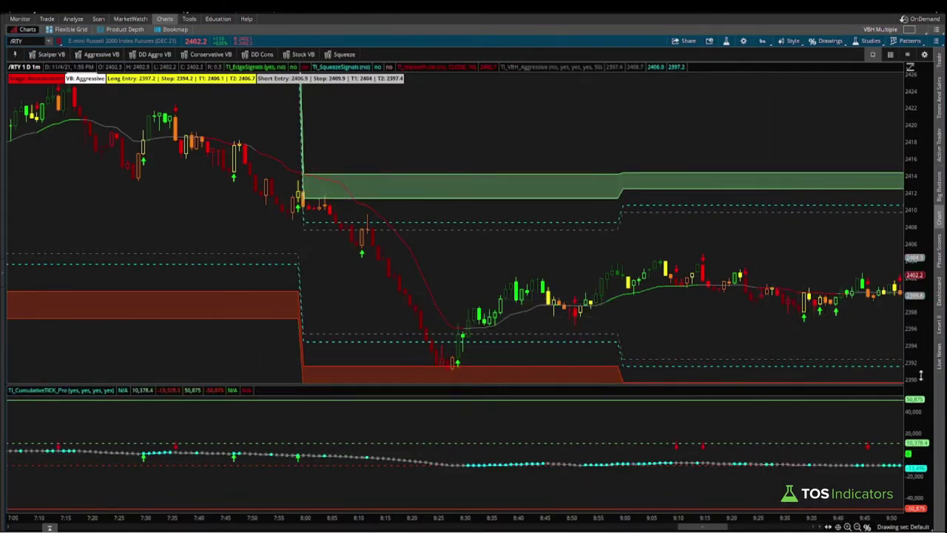
drag(360, 419, 361, 347)
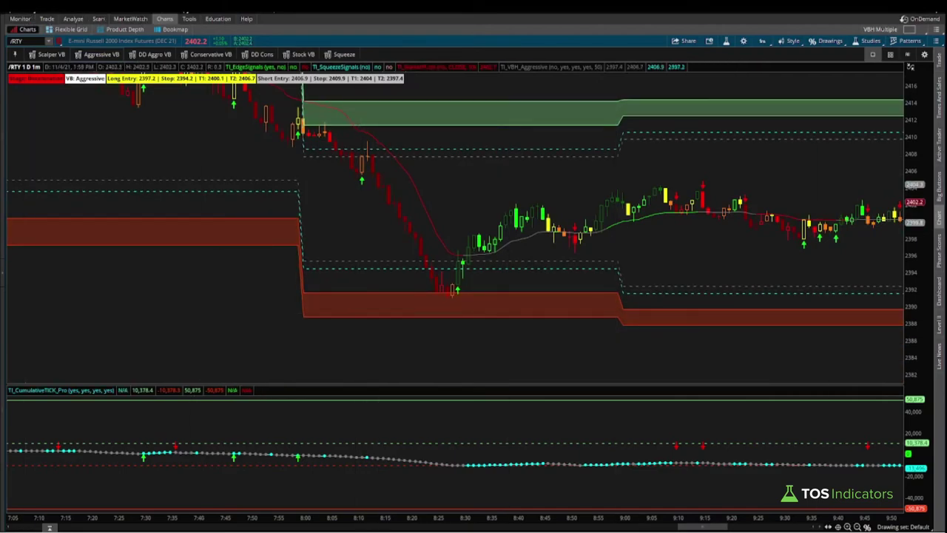
mouse_move(355, 161)
mouse_down()
mouse_move(425, 277)
mouse_move(432, 273)
mouse_up()
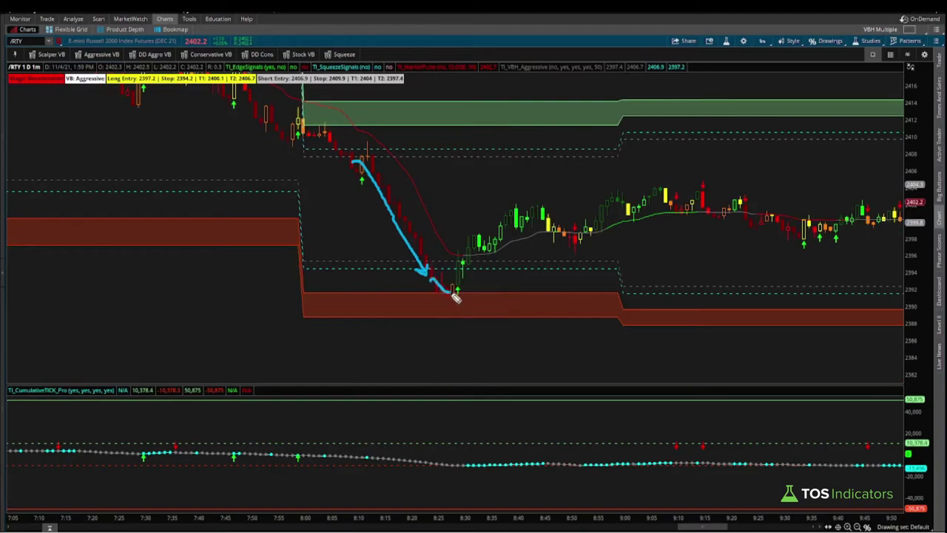
mouse_move(460, 300)
mouse_down()
mouse_move(468, 293)
mouse_move(448, 287)
mouse_move(462, 301)
mouse_up()
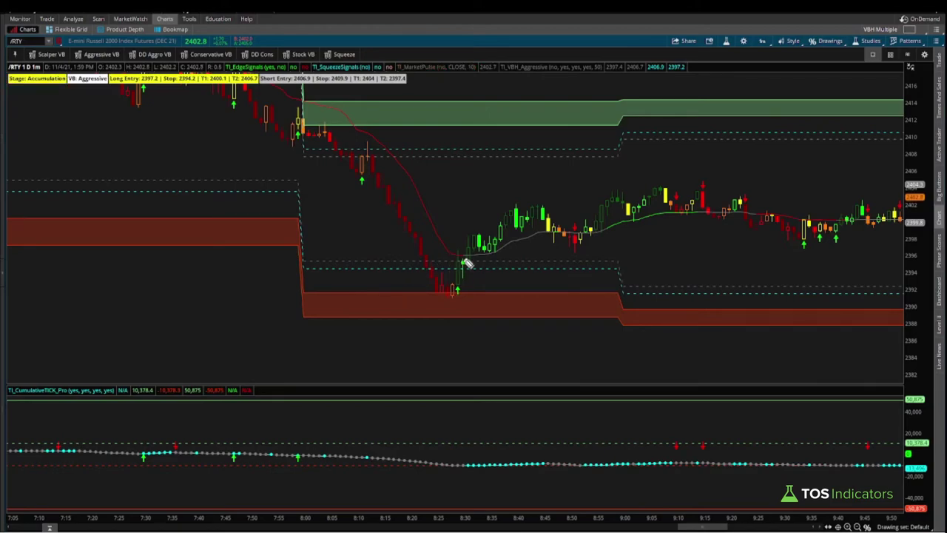
drag(457, 274, 529, 267)
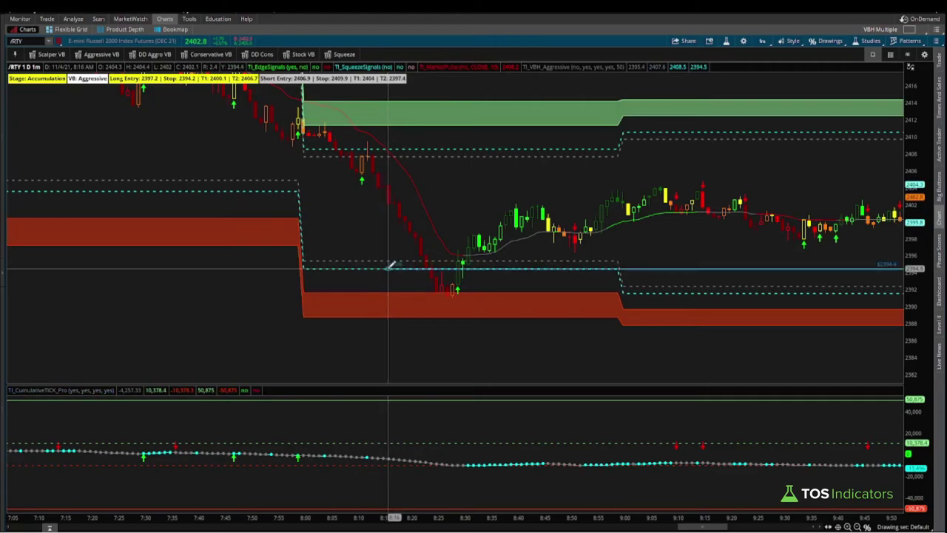
Step: Measure the drop and rebound with the Price Range tool, mark the green zone top, and zoom out
click(828, 40)
mouse_move(858, 109)
click(896, 131)
drag(403, 267, 411, 313)
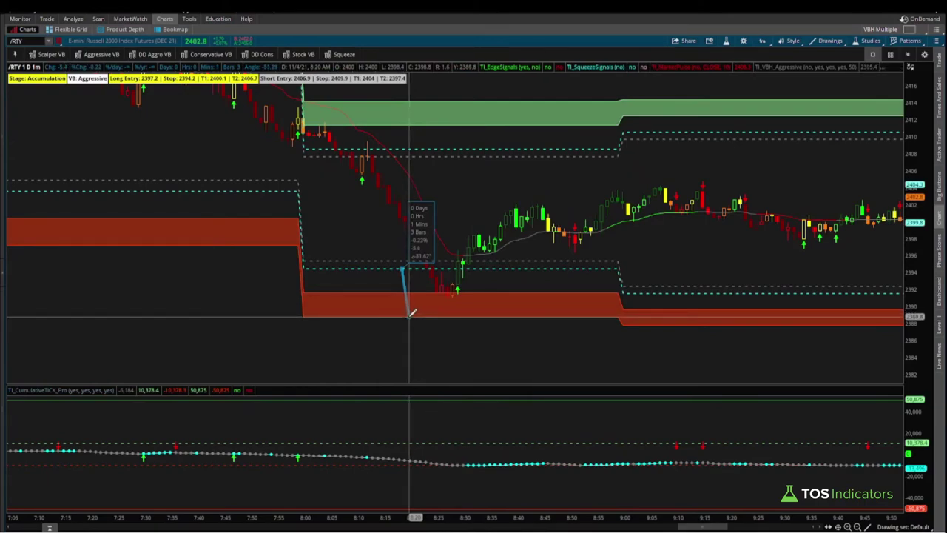
drag(412, 313, 414, 314)
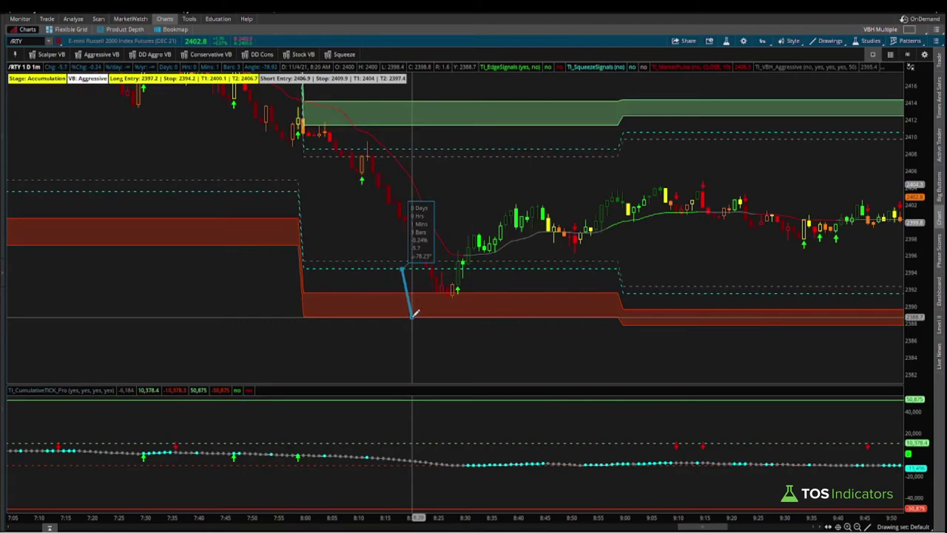
drag(413, 314, 548, 271)
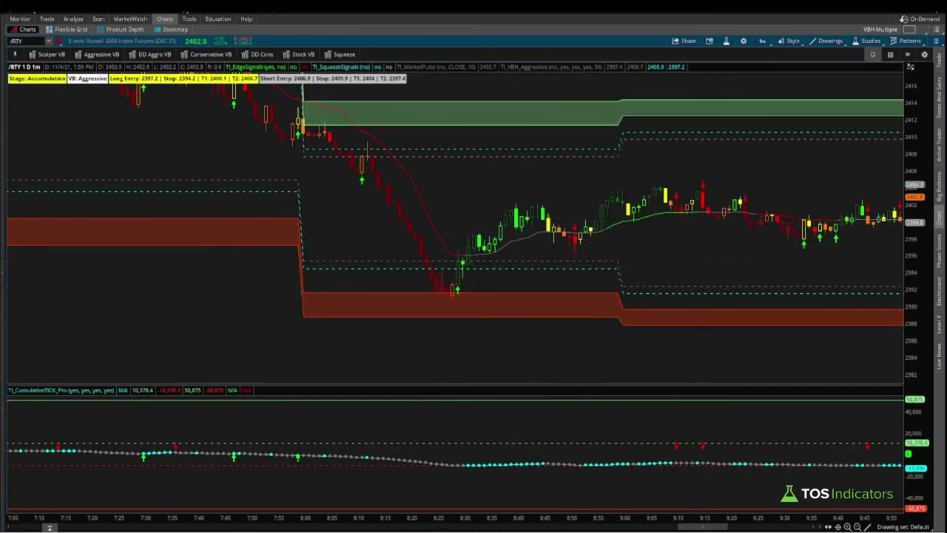
mouse_move(450, 157)
mouse_down()
mouse_move(661, 158)
mouse_move(665, 169)
mouse_up()
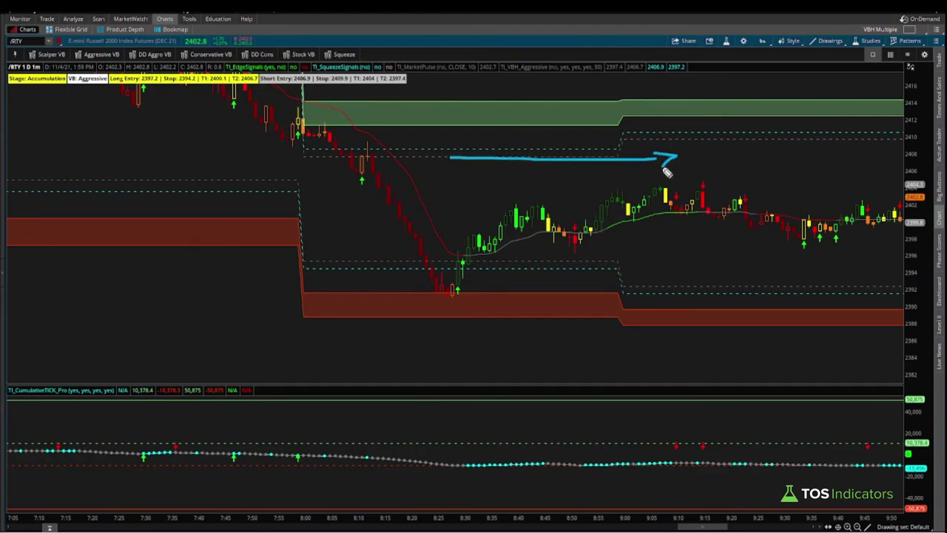
click(857, 526)
click(858, 526)
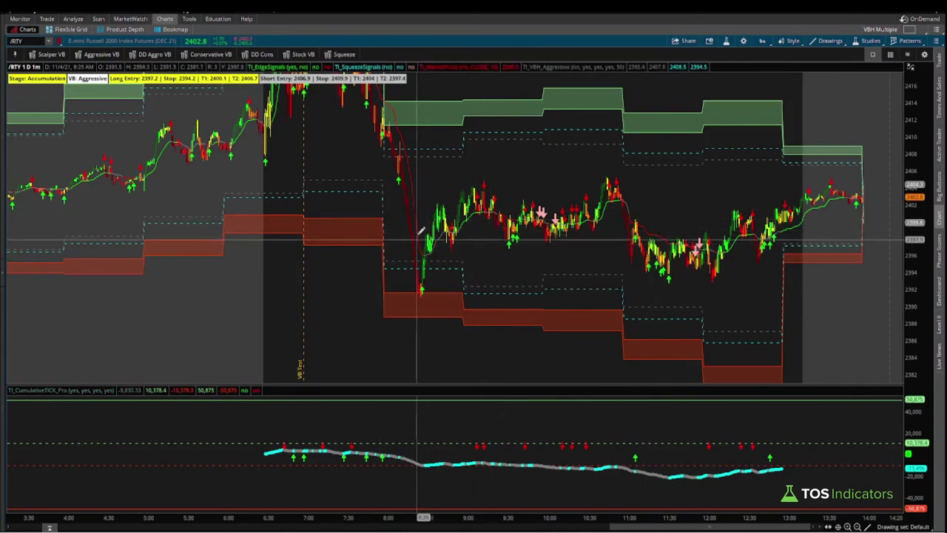
Step: Switch the /RTY chart to the 5 Y : 1D time frame, then bring the browser forward
click(762, 43)
click(722, 169)
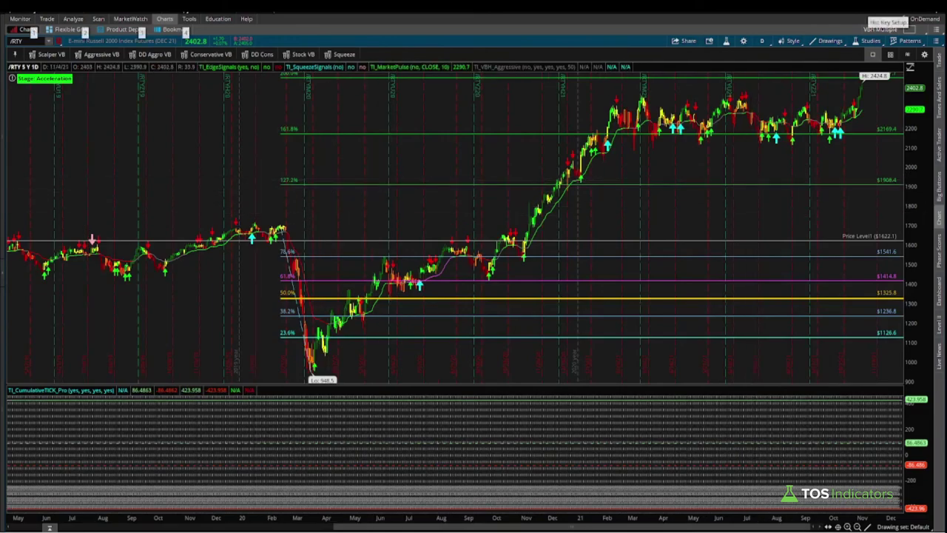
key(alt+Tab)
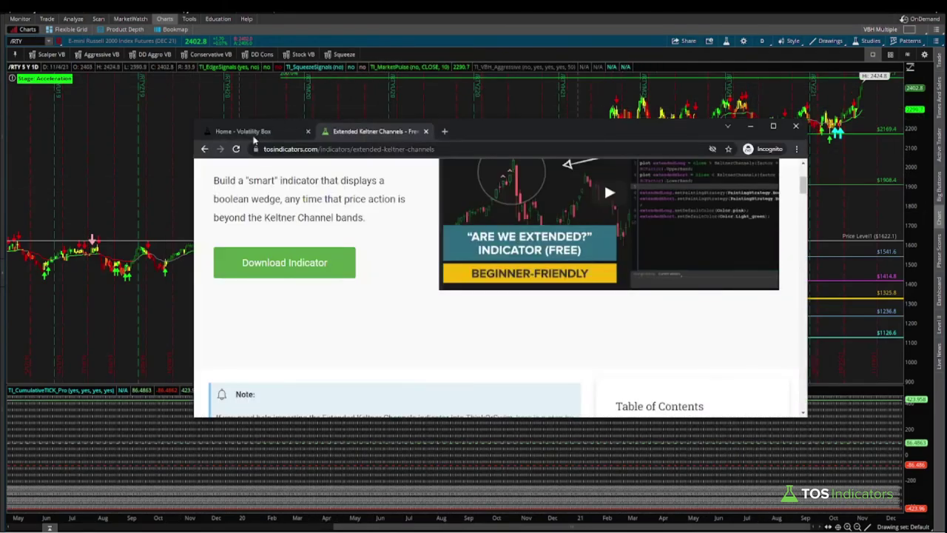
Step: Review the Volatility Box 15 Day Scanner Analytics, minimise Chrome, and return /RTY to 1 D : 1m
key(ctrl+shift+Tab)
scroll(516, 289, down, 10)
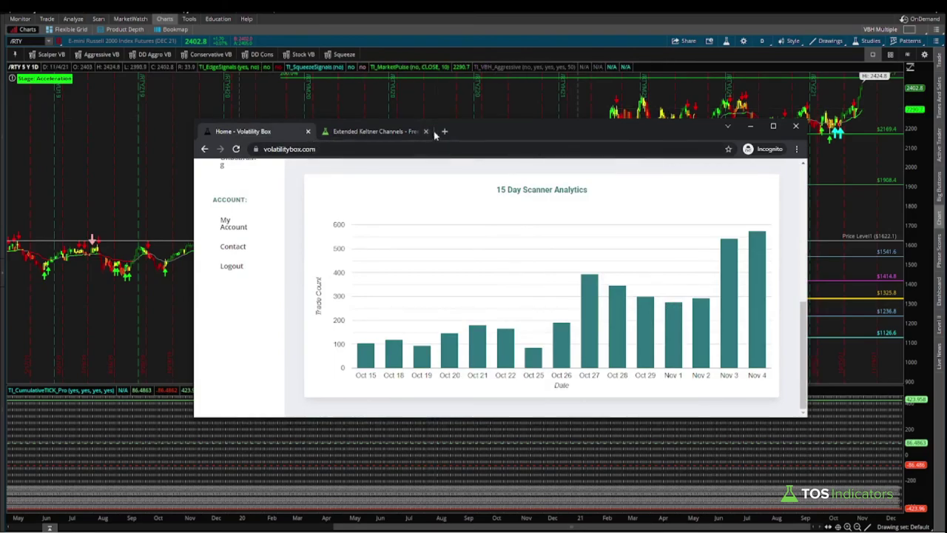
click(510, 96)
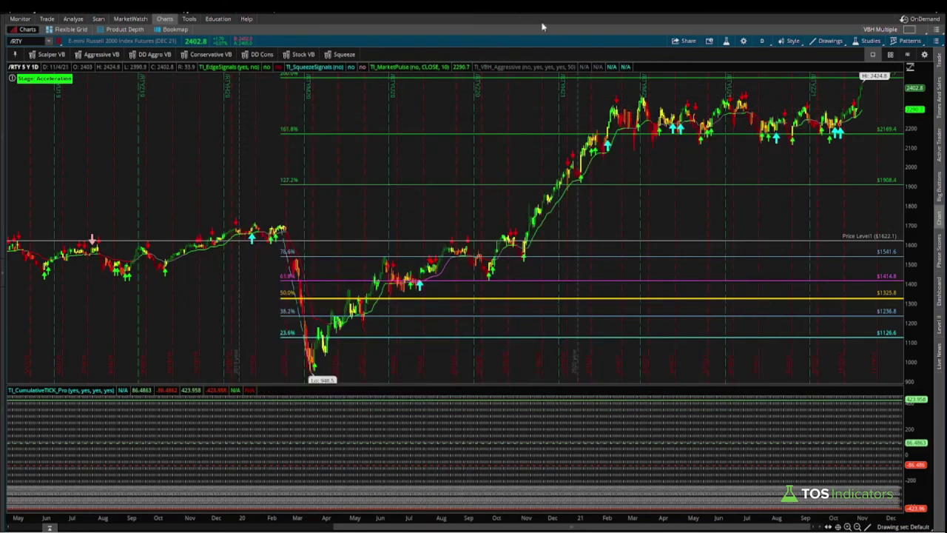
click(762, 42)
click(739, 84)
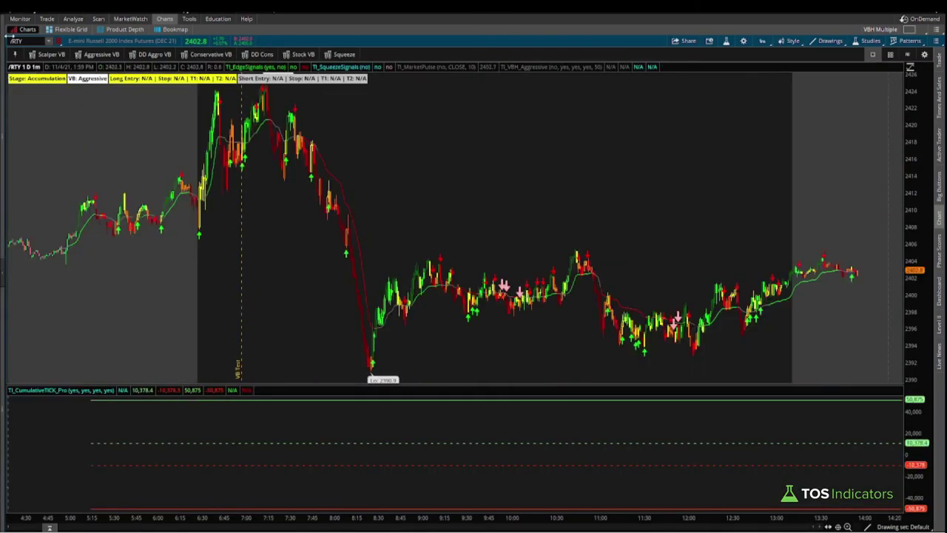